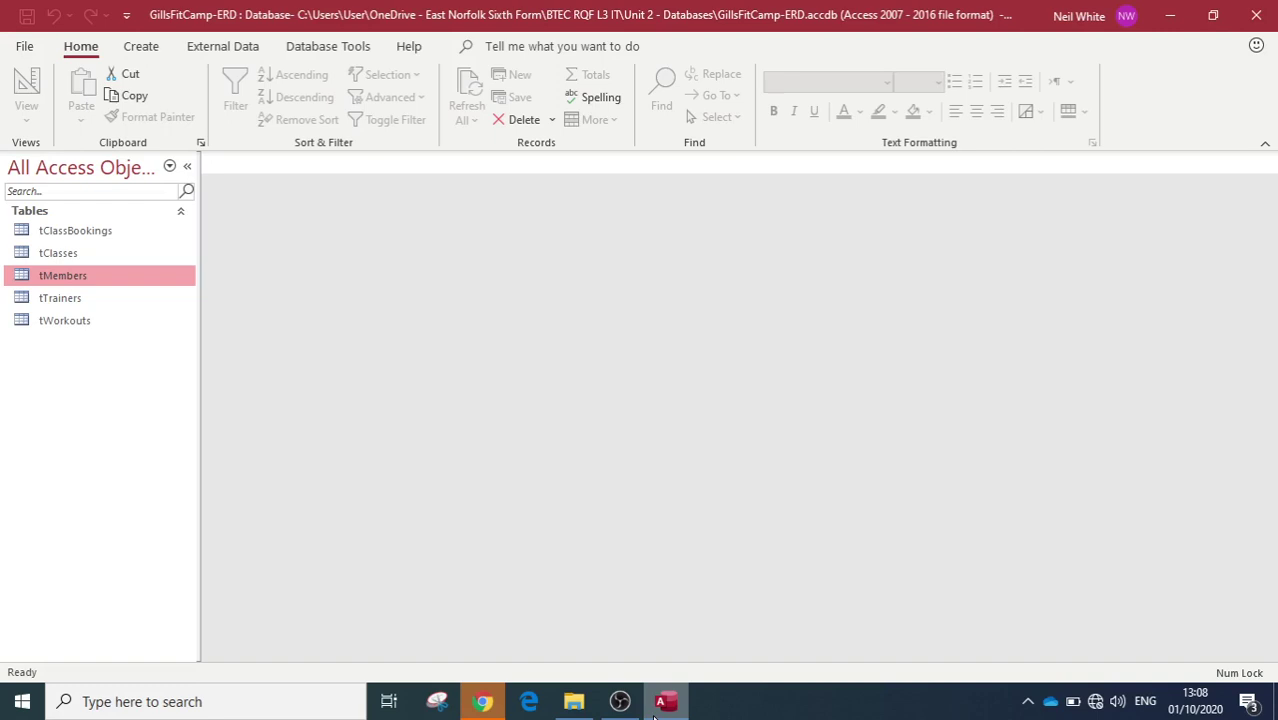
Step: Open tMembers and enter a test member's first name, last name and a password
double_click(55, 274)
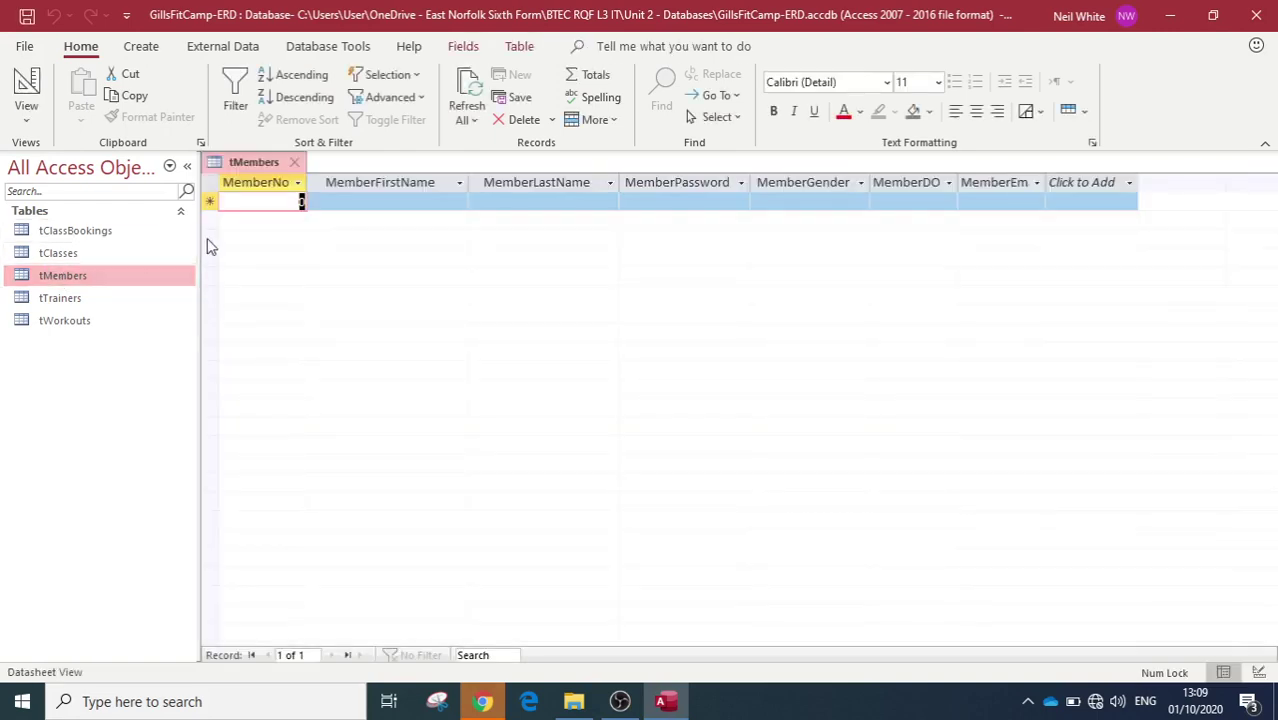
click(372, 201)
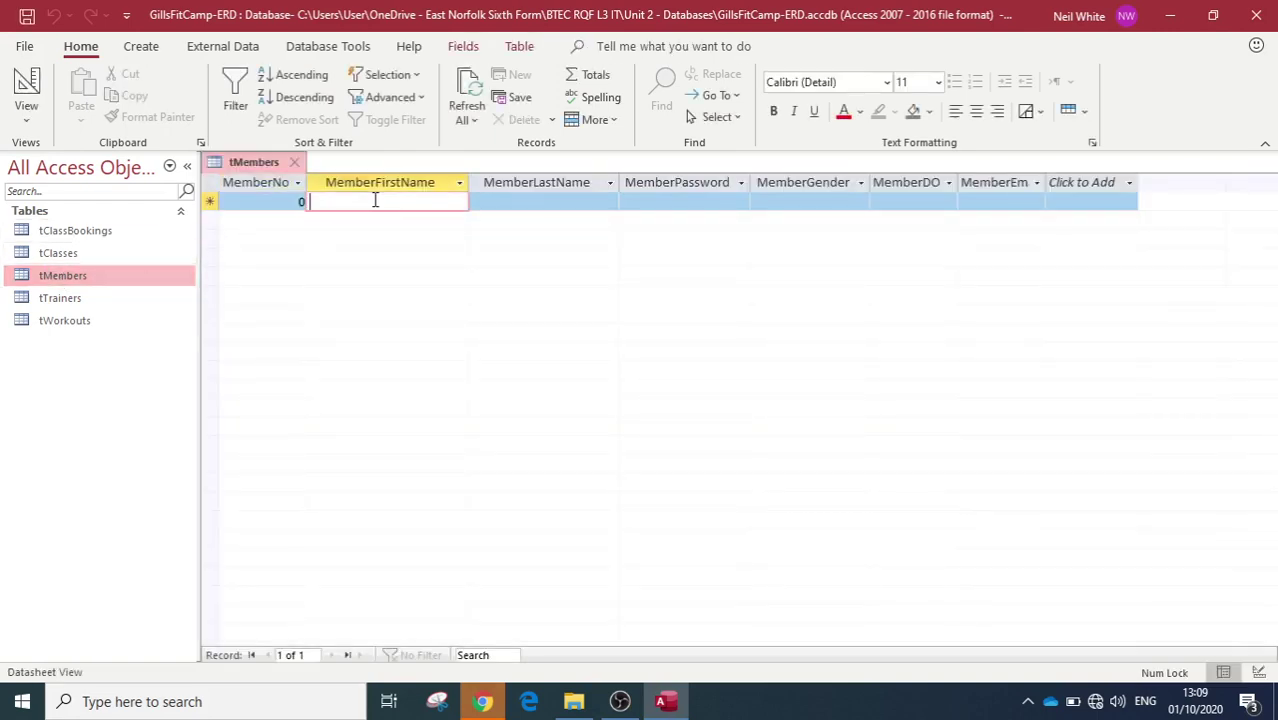
key(Tab)
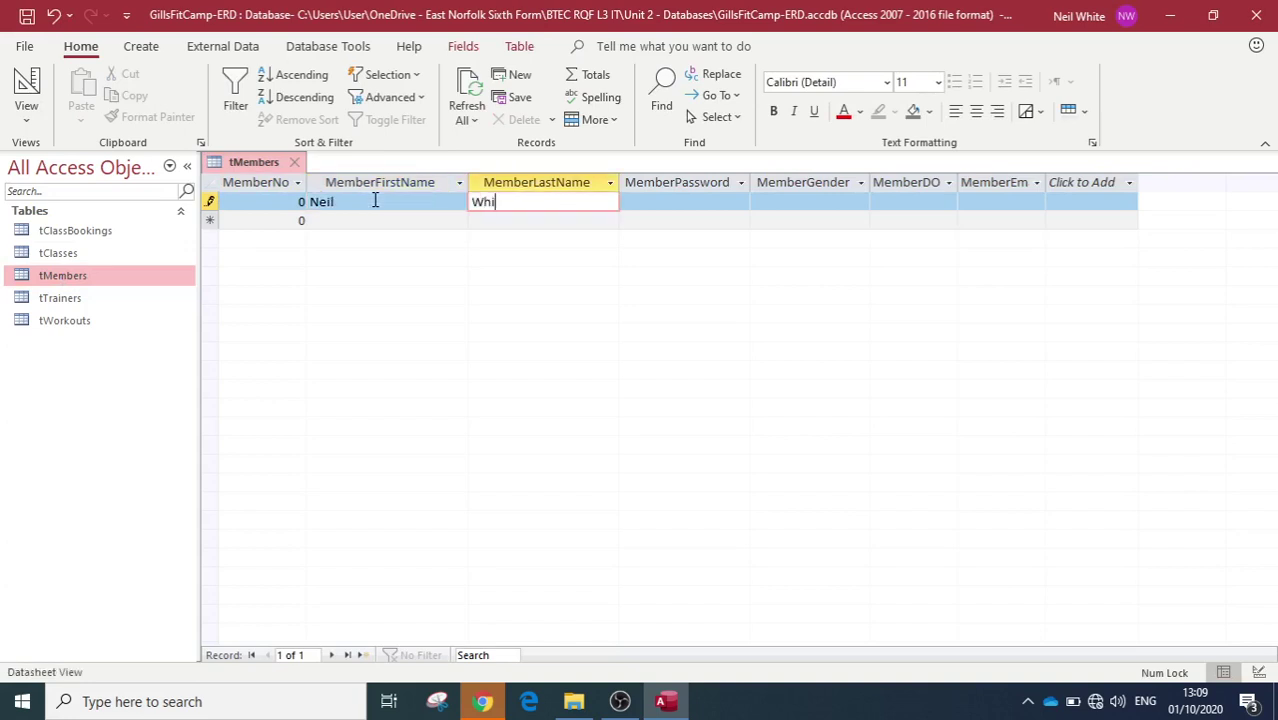
click(657, 205)
text(password)
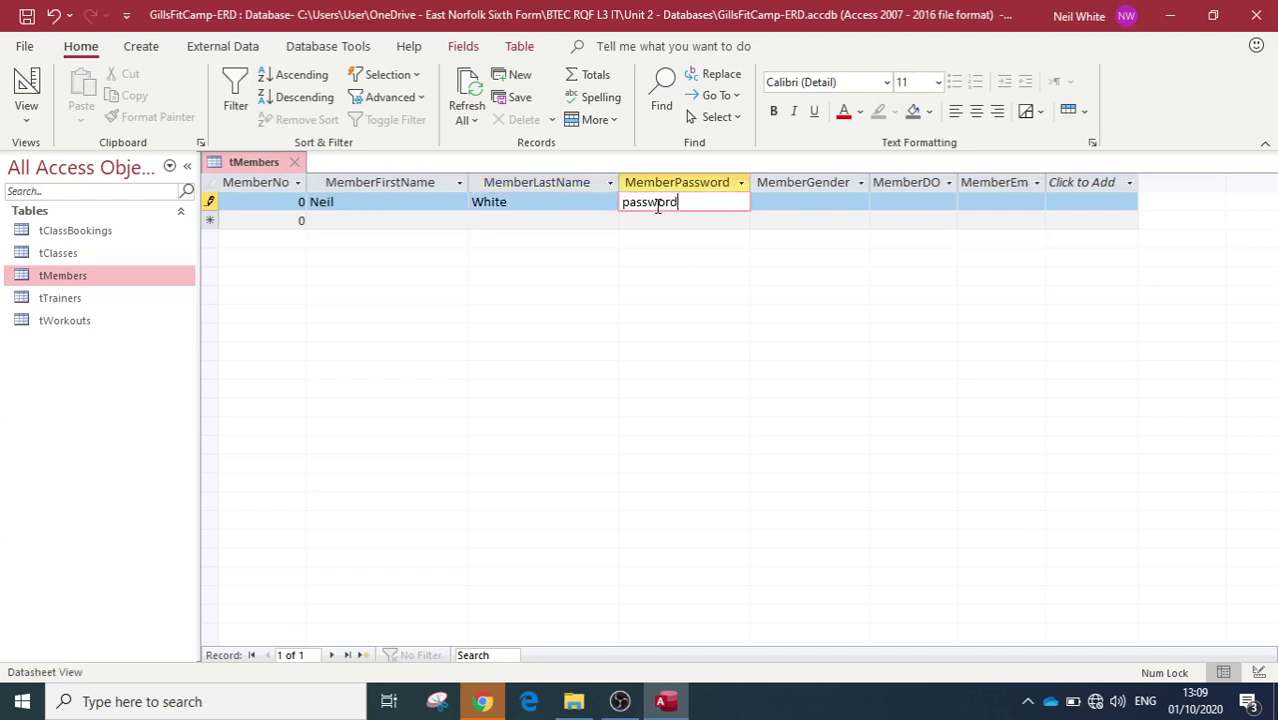
key(Tab)
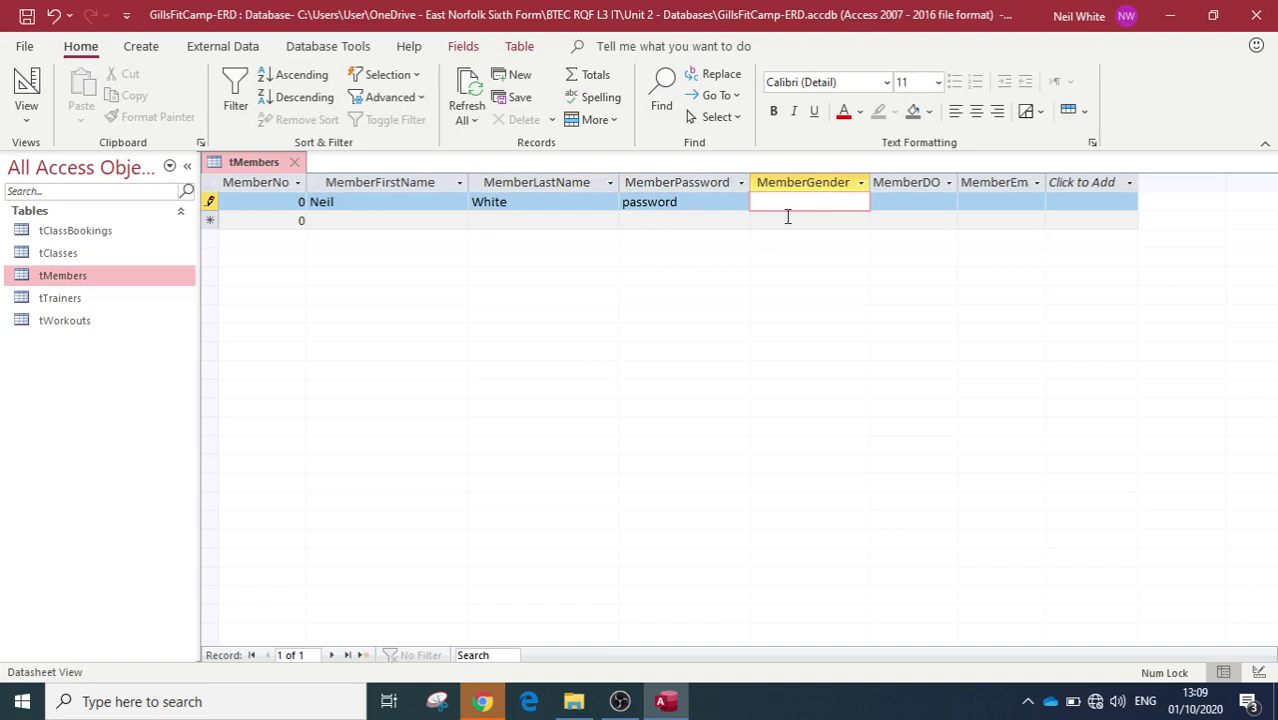
Step: Try several values in the gender field and delete each, leaving gender blank
text(MMale)
key(BackSpace)
key(BackSpace)
key(BackSpace)
text(Femal)
key(BackSpace)
key(BackSpace)
key(BackSpace)
key(BackSpace)
key(BackSpace)
text(kjfksdfk)
key(BackSpace)
key(BackSpace)
key(BackSpace)
key(BackSpace)
key(BackSpace)
key(BackSpace)
Step: Save the first record, then clear its password, last name and first name
click(695, 207)
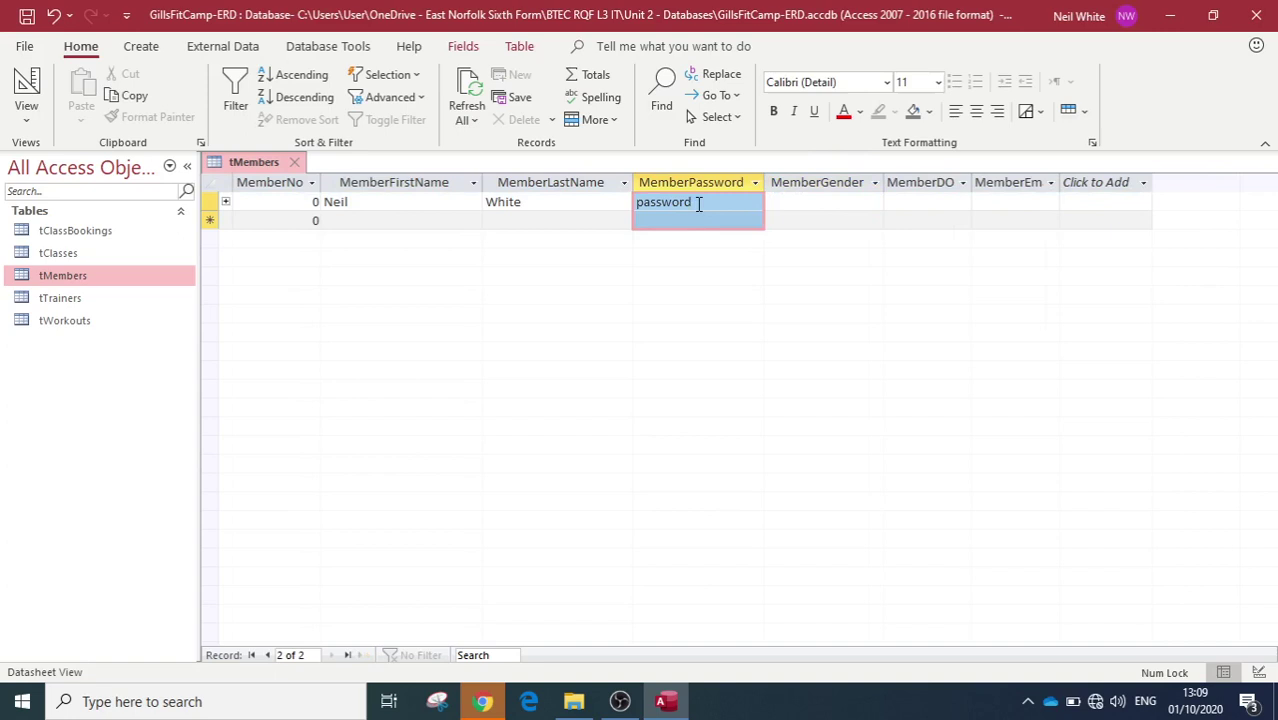
double_click(699, 203)
key(BackSpace)
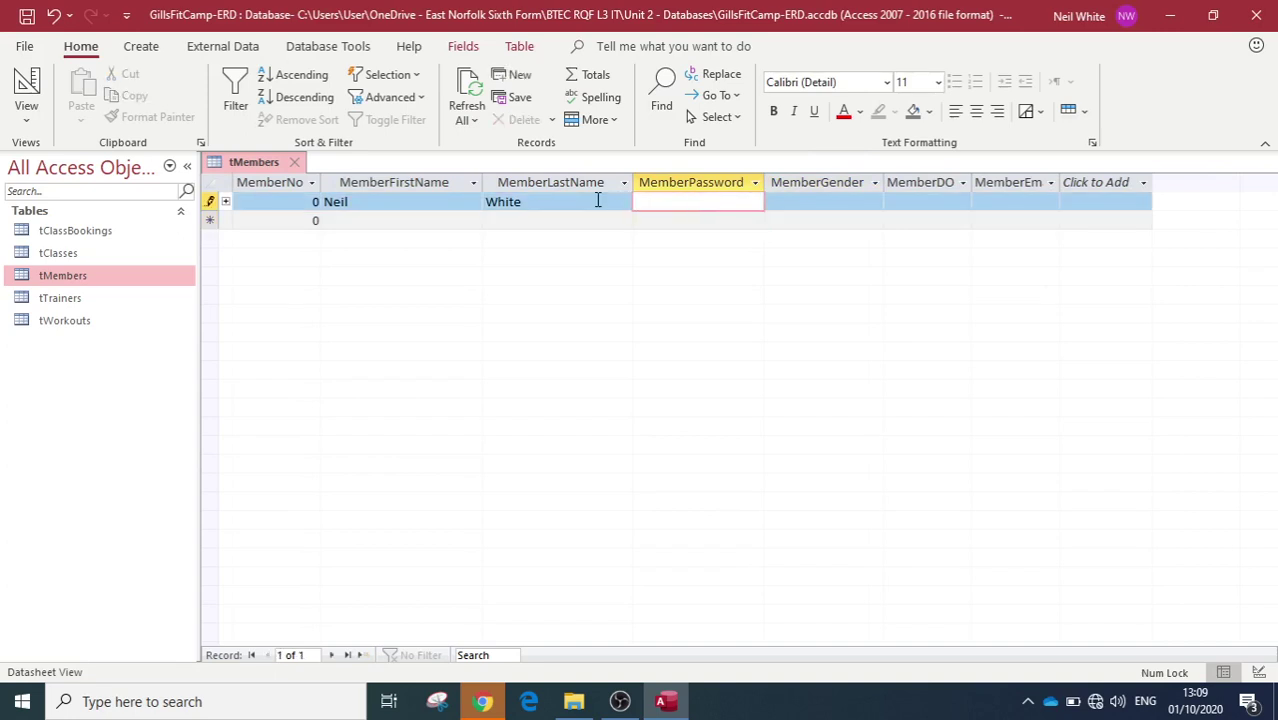
click(594, 200)
key(BackSpace)
key(BackSpace)
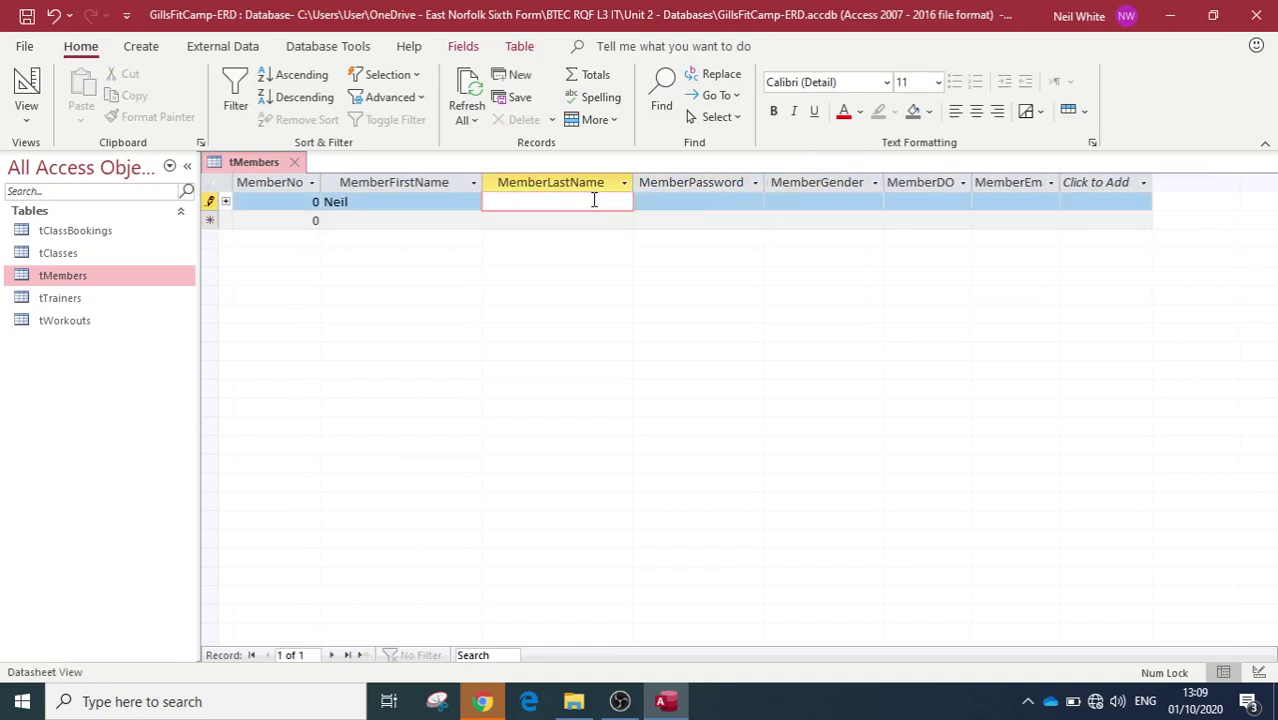
double_click(376, 204)
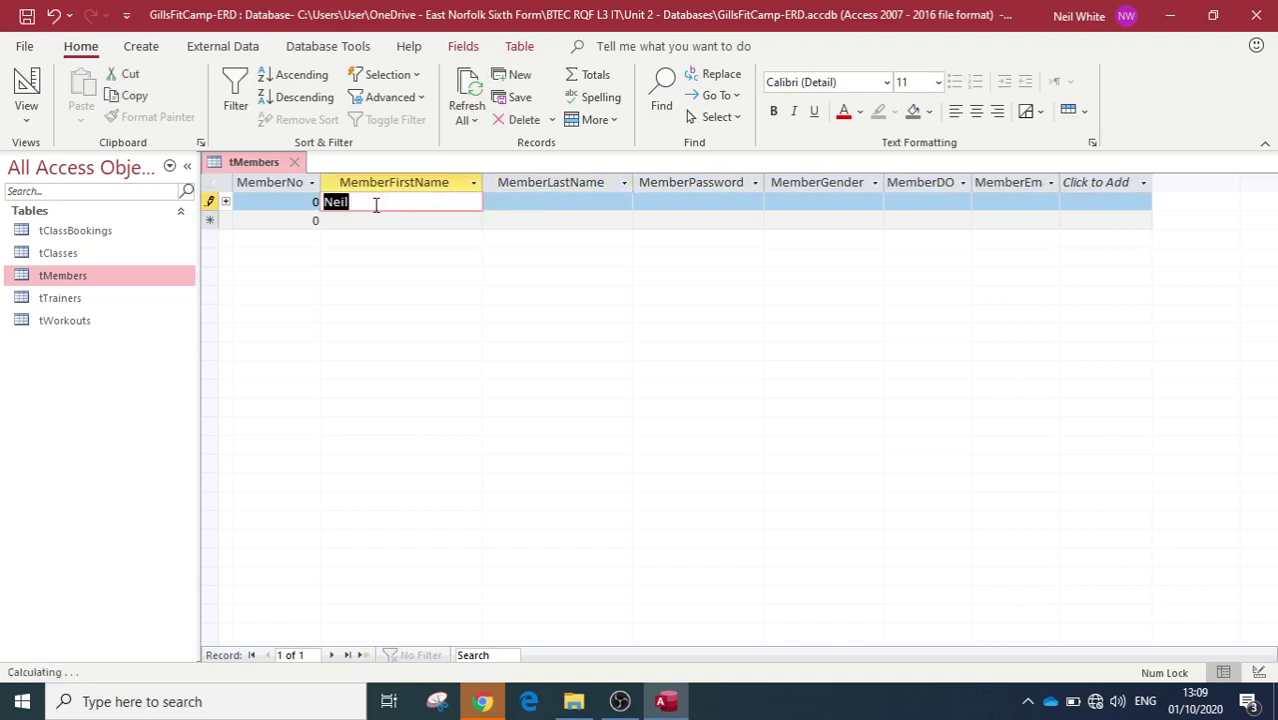
key(BackSpace)
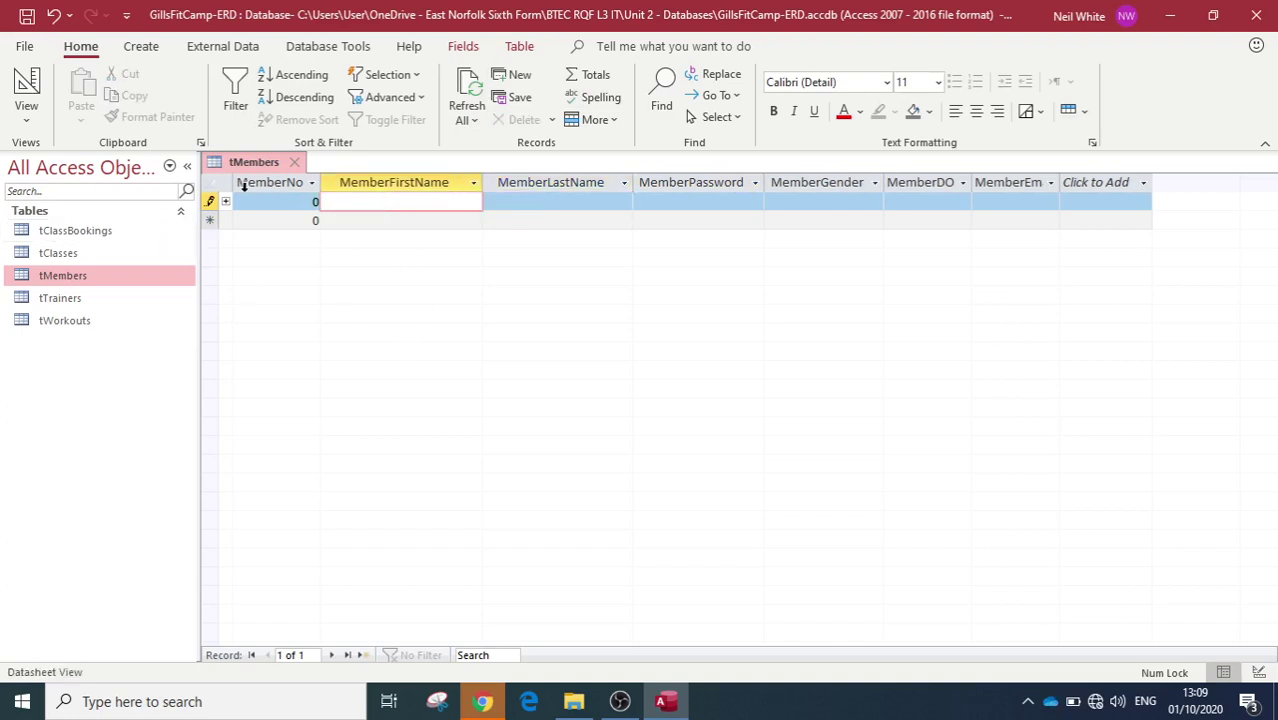
Step: Start a second record with only a first name, tabbing past the blank last name
click(549, 222)
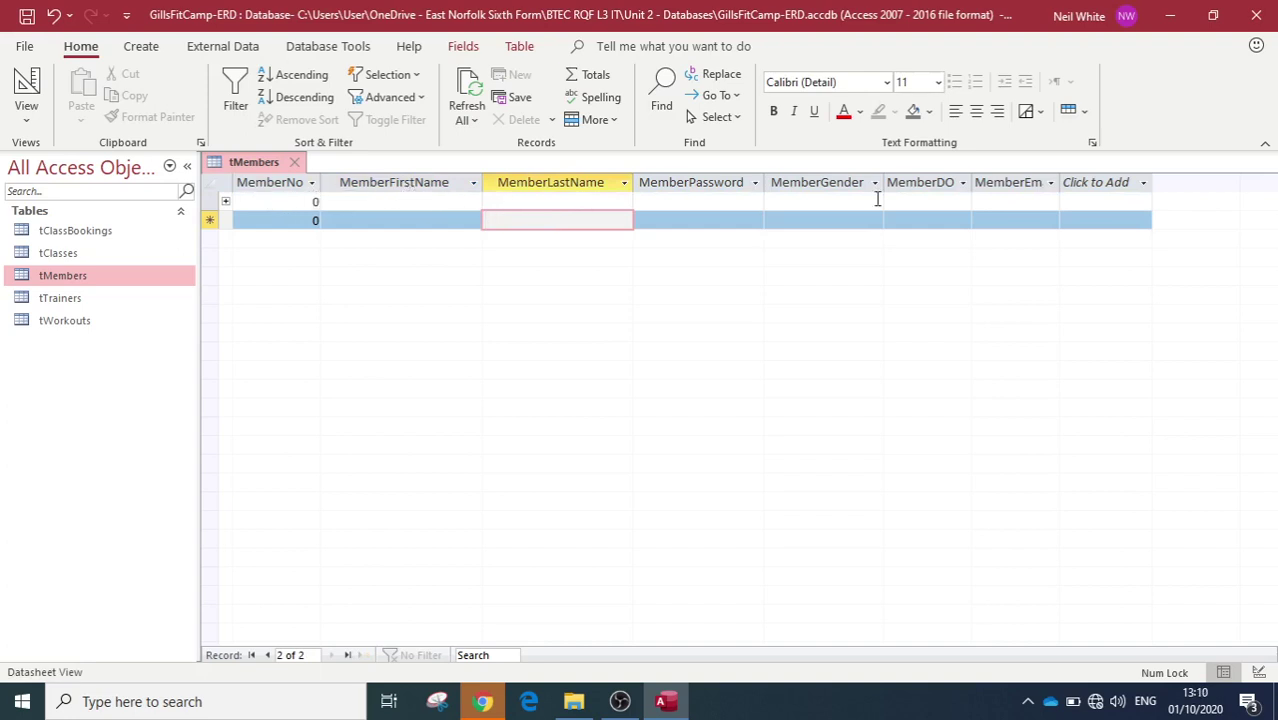
click(379, 218)
text(Neil)
key(Tab)
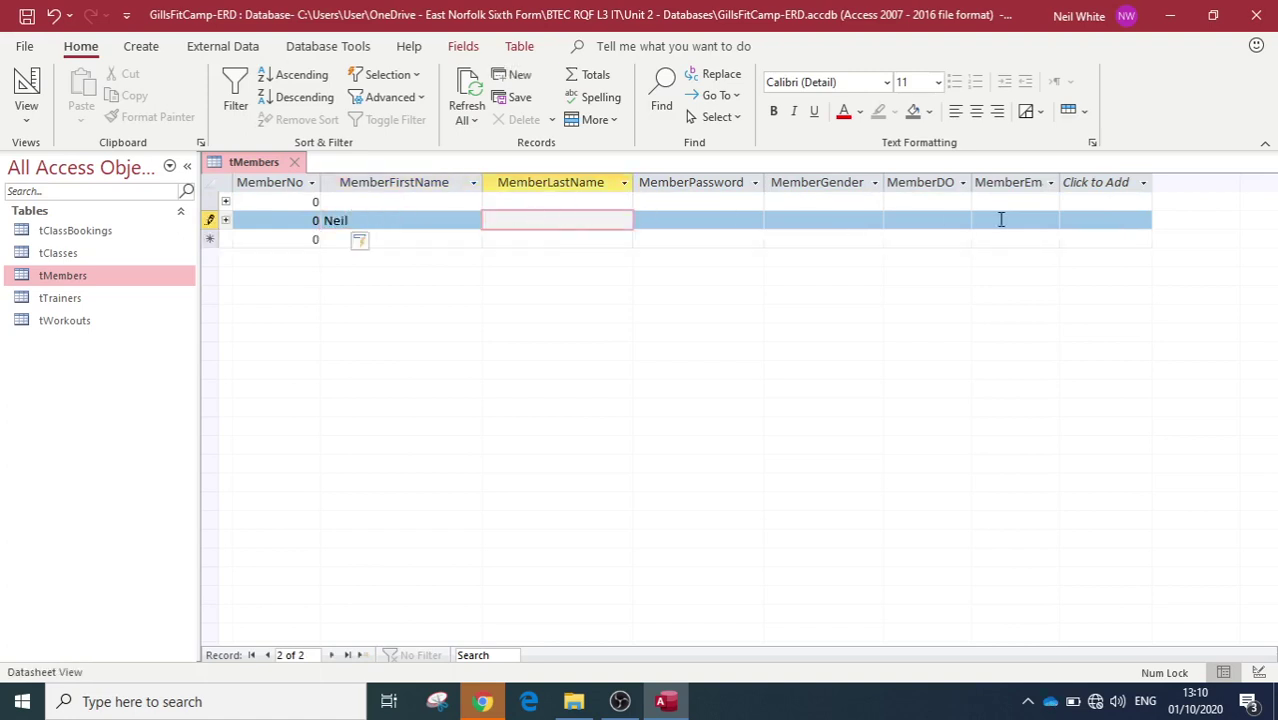
key(Tab)
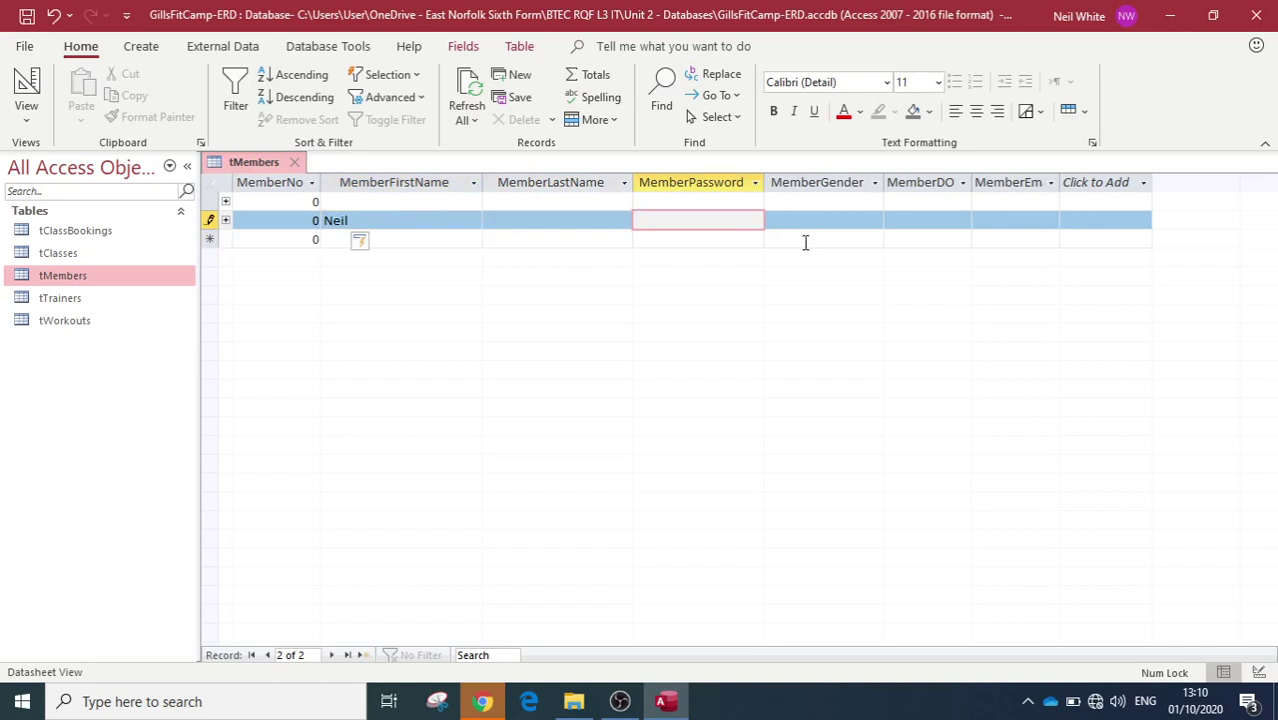
Step: Dismiss the duplicate-values errors and discard the unsaved second record with Esc
click(799, 240)
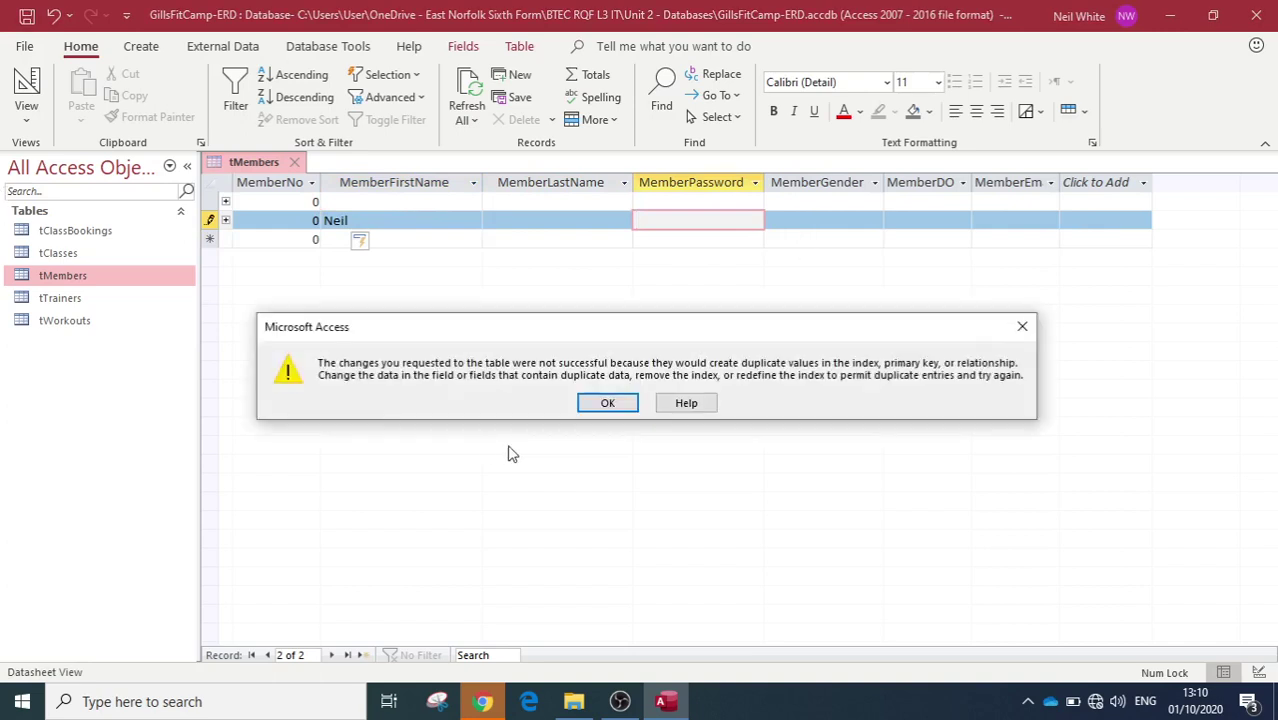
click(606, 402)
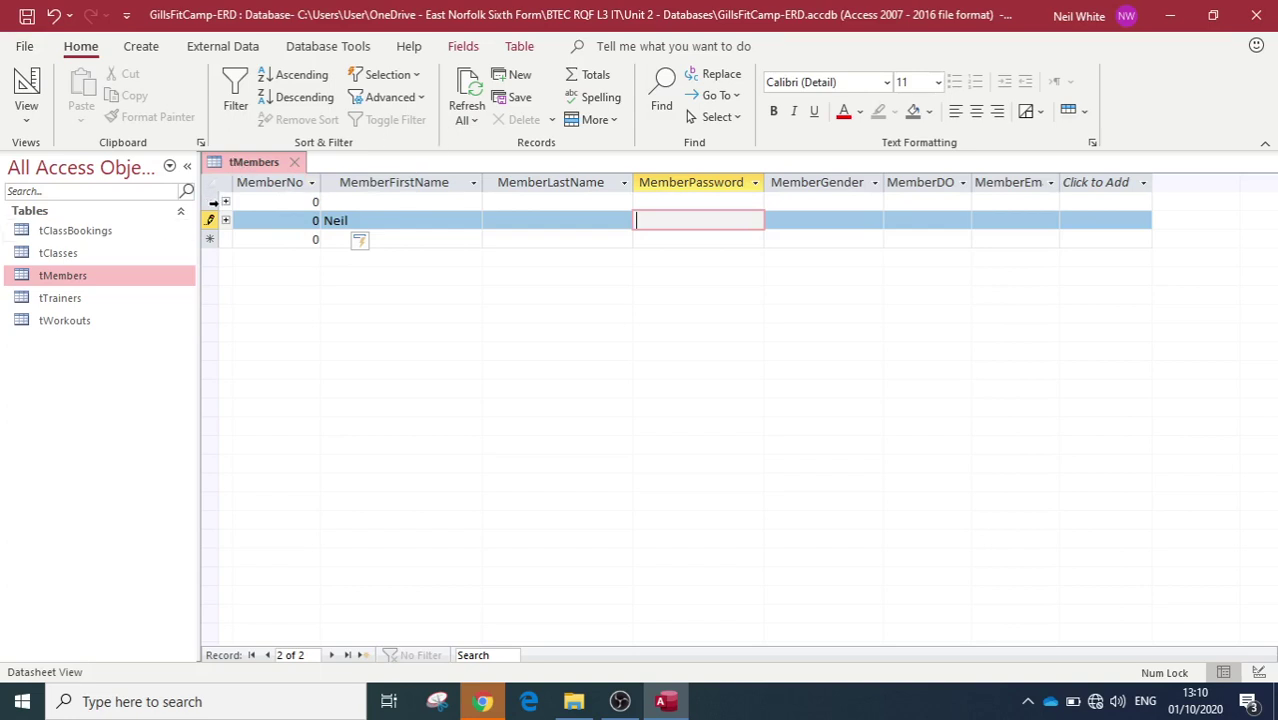
click(210, 222)
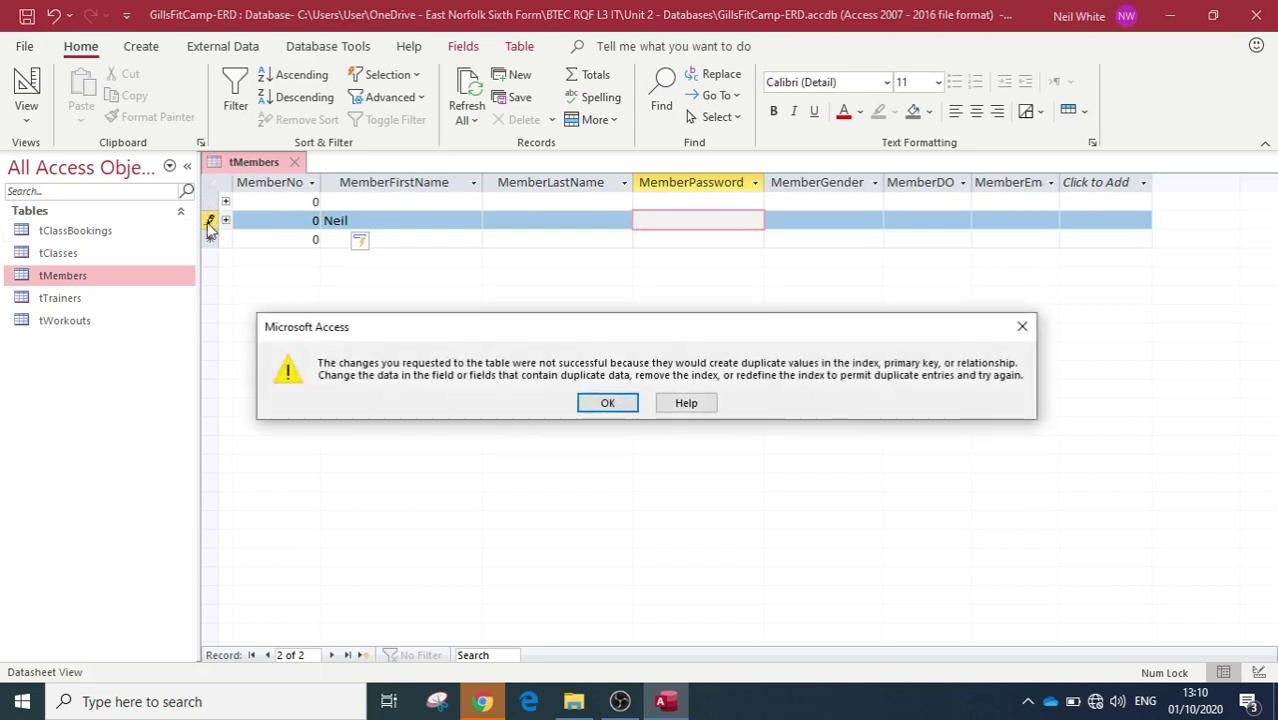
click(618, 403)
key(Escape)
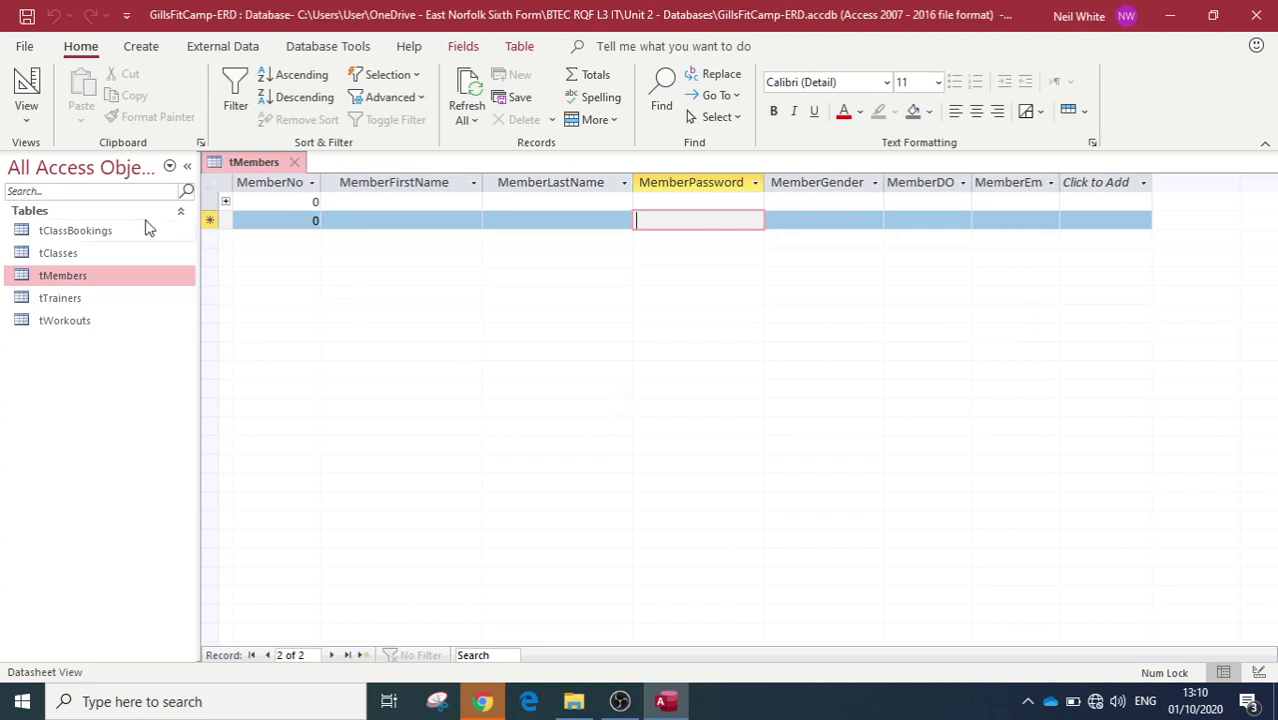
Step: Delete the blank first record from its right-click menu and confirm with Yes
click(382, 222)
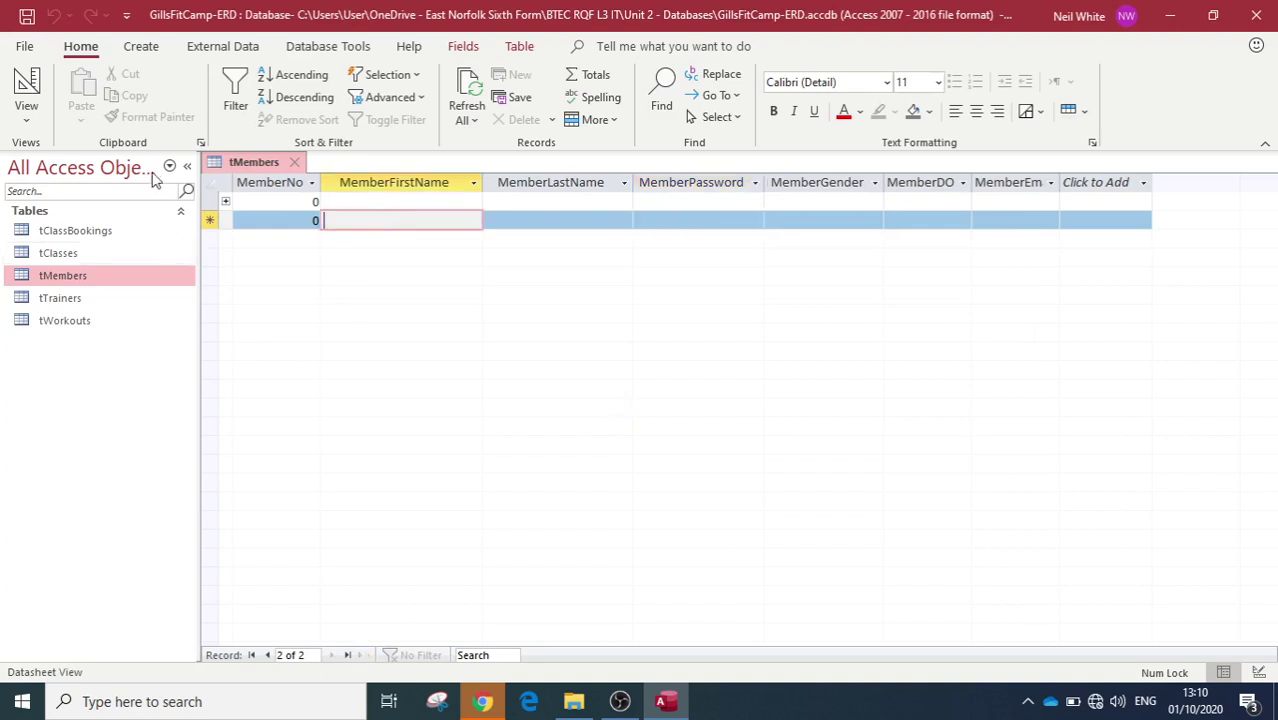
click(210, 202)
right_click(210, 202)
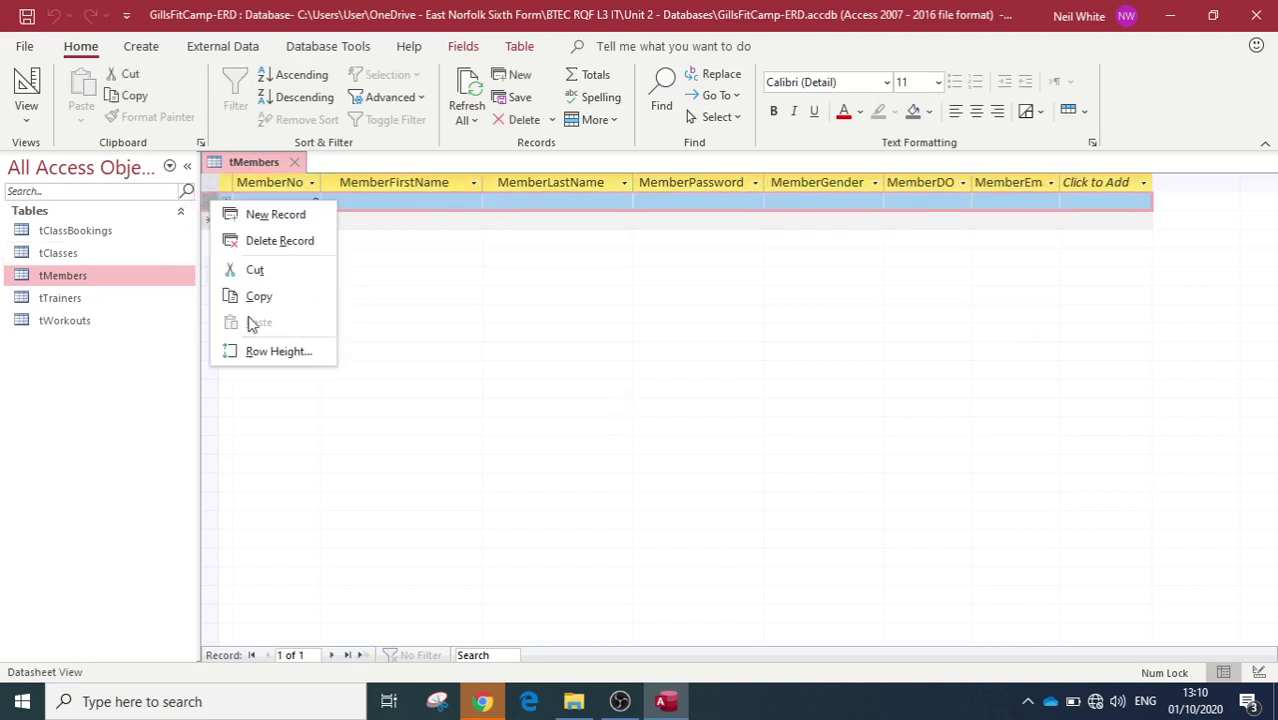
click(288, 240)
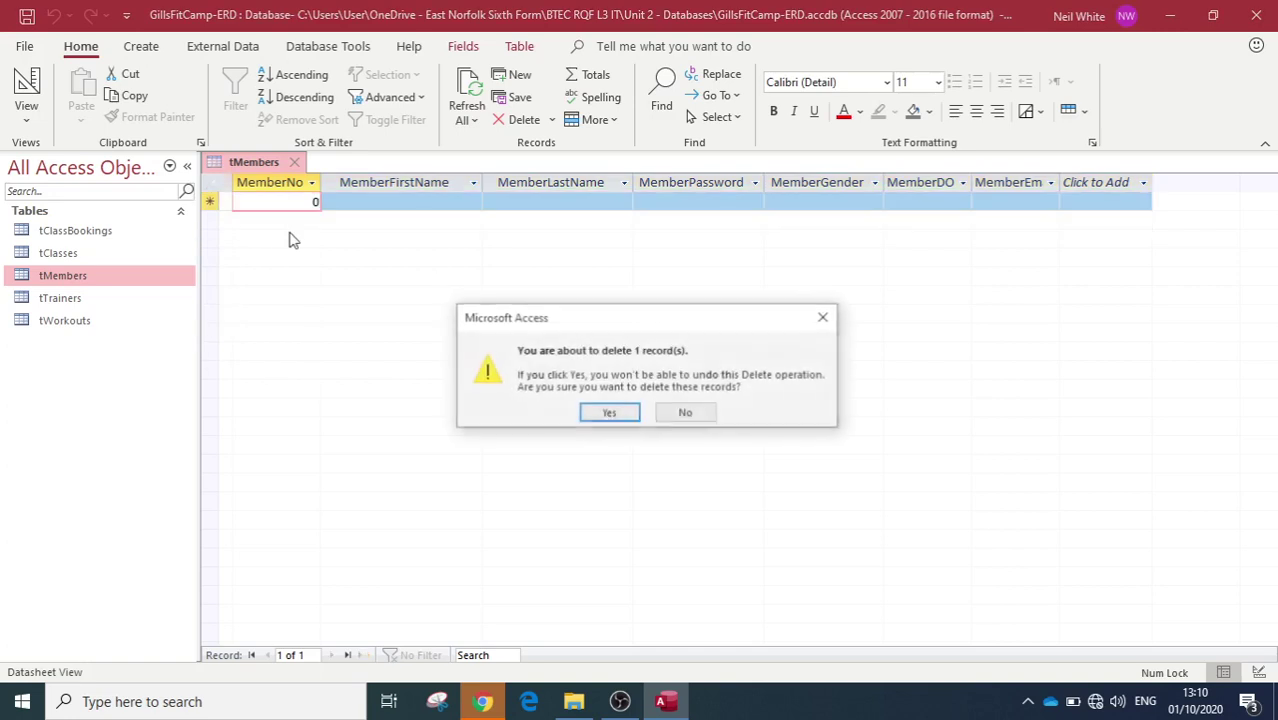
click(608, 412)
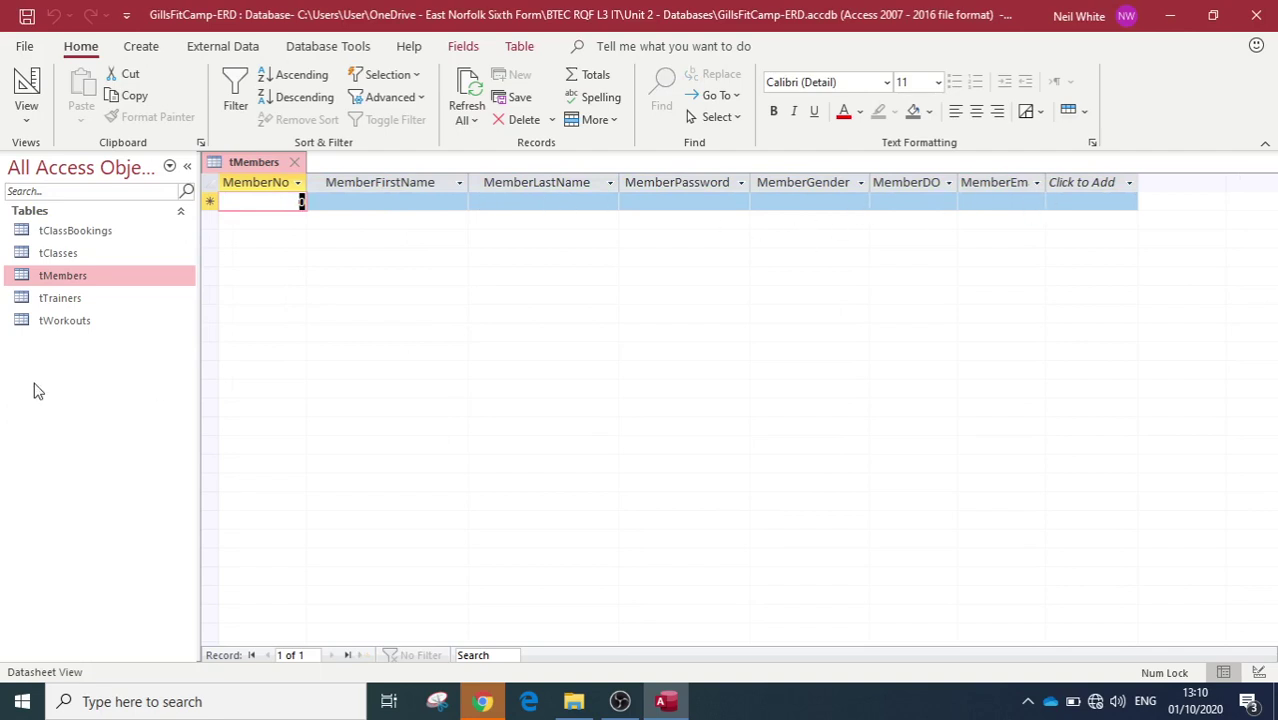
click(27, 88)
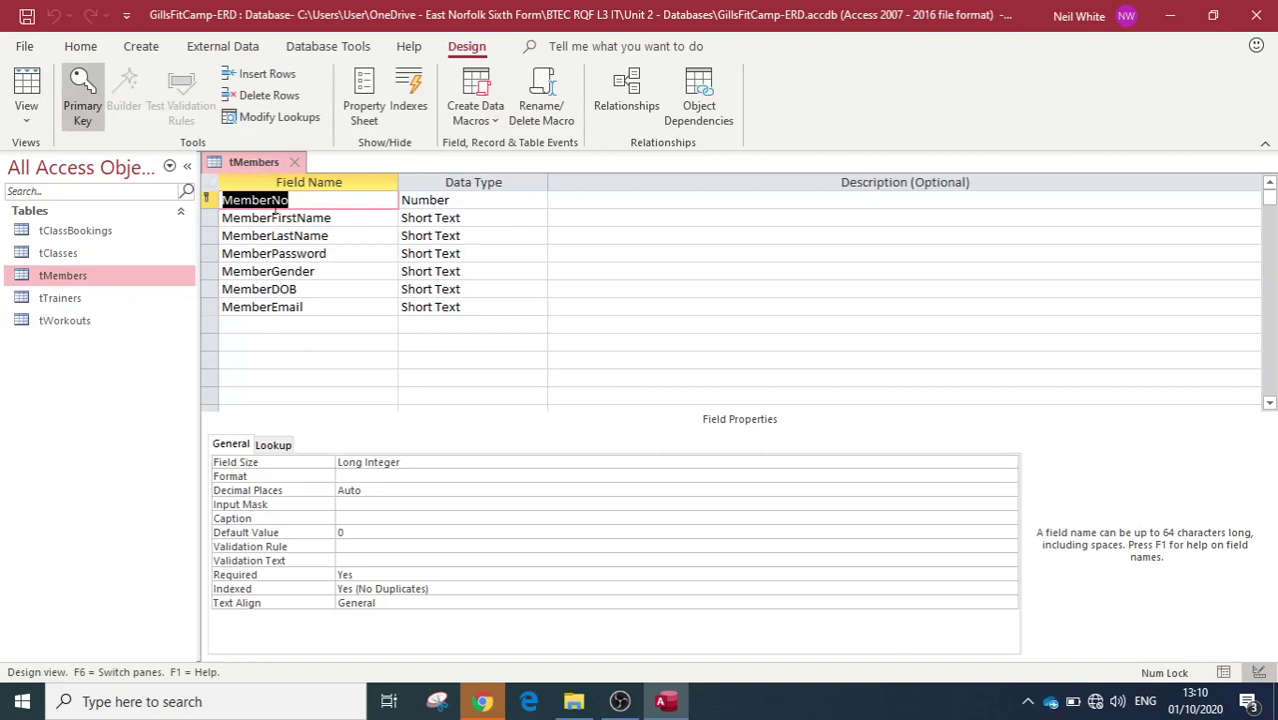
click(470, 202)
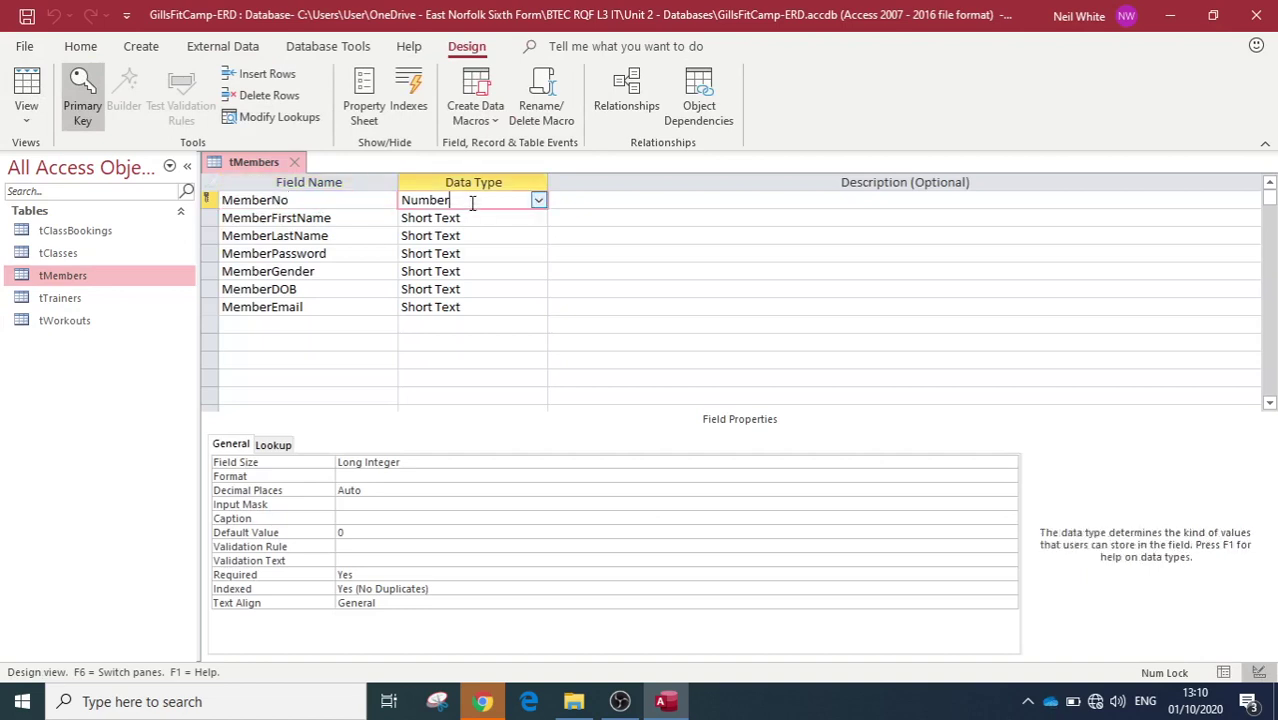
click(538, 200)
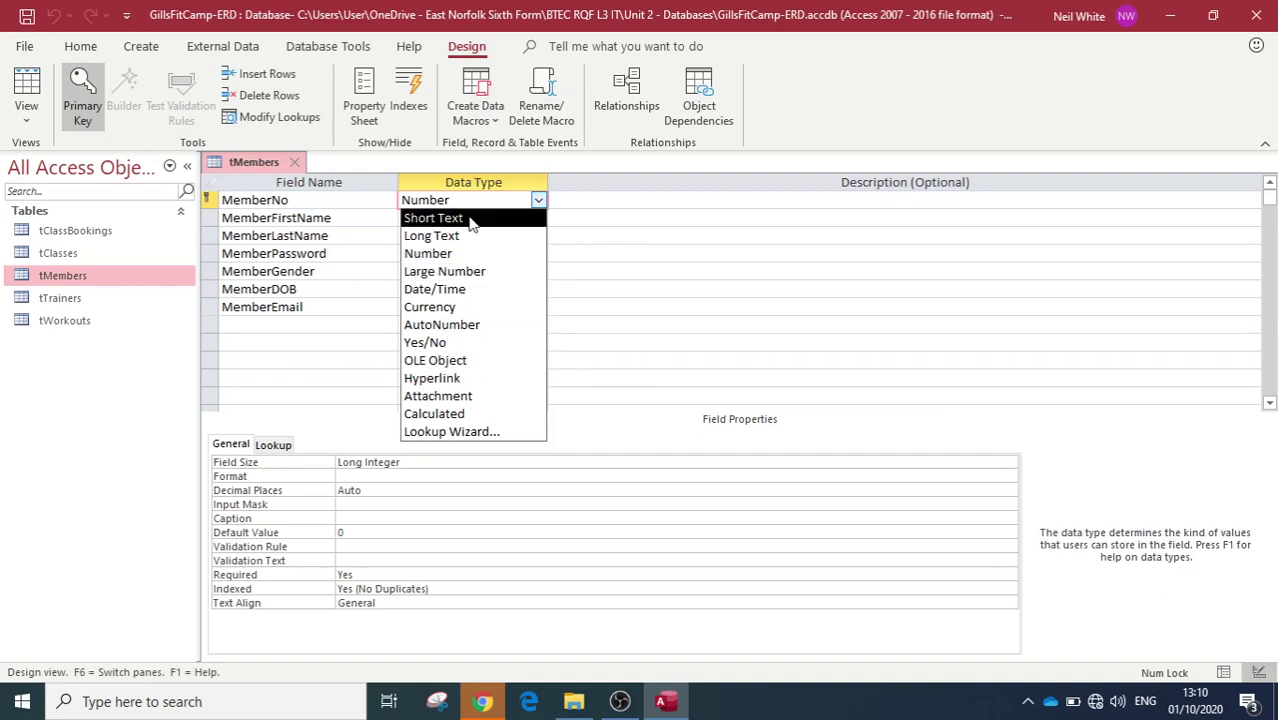
click(471, 220)
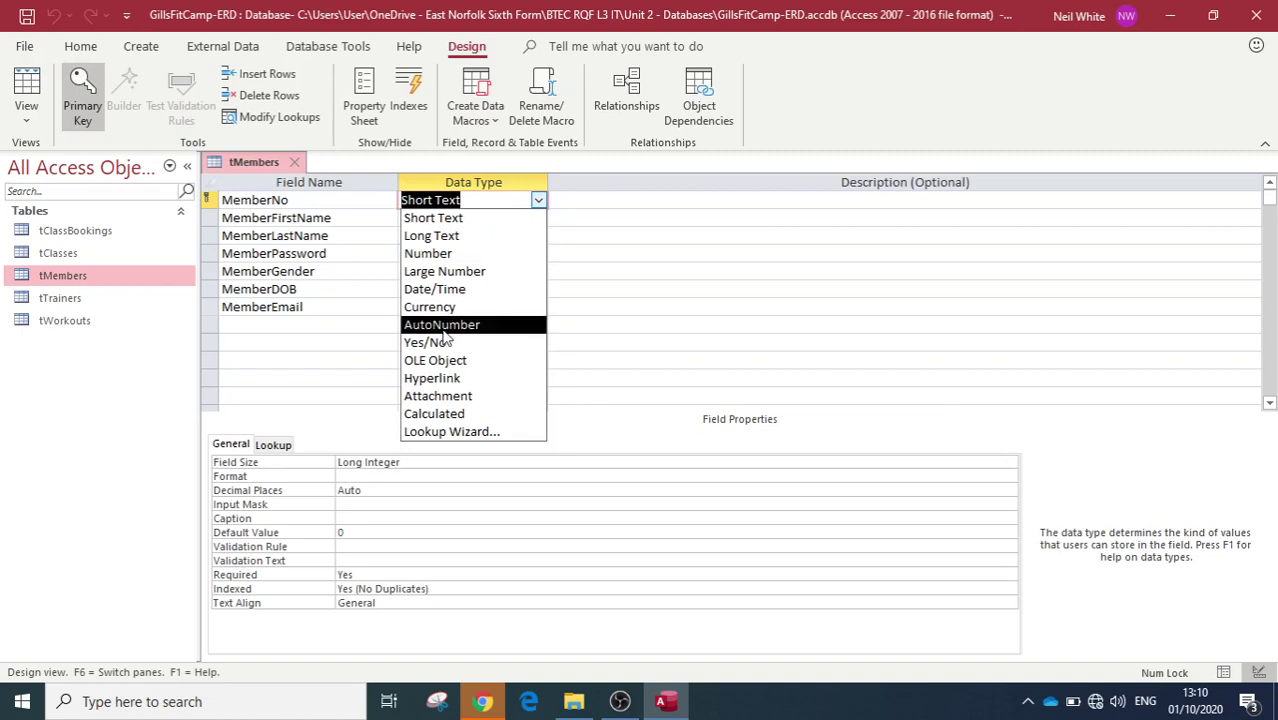
click(444, 333)
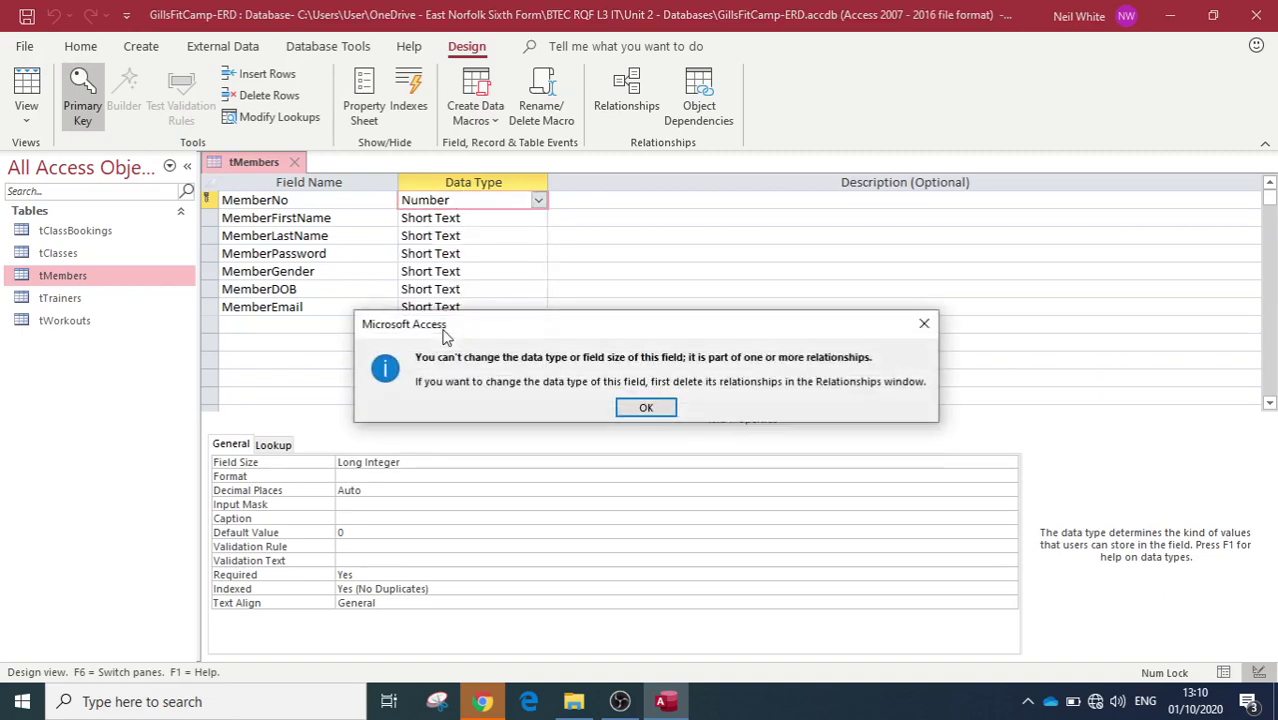
click(648, 407)
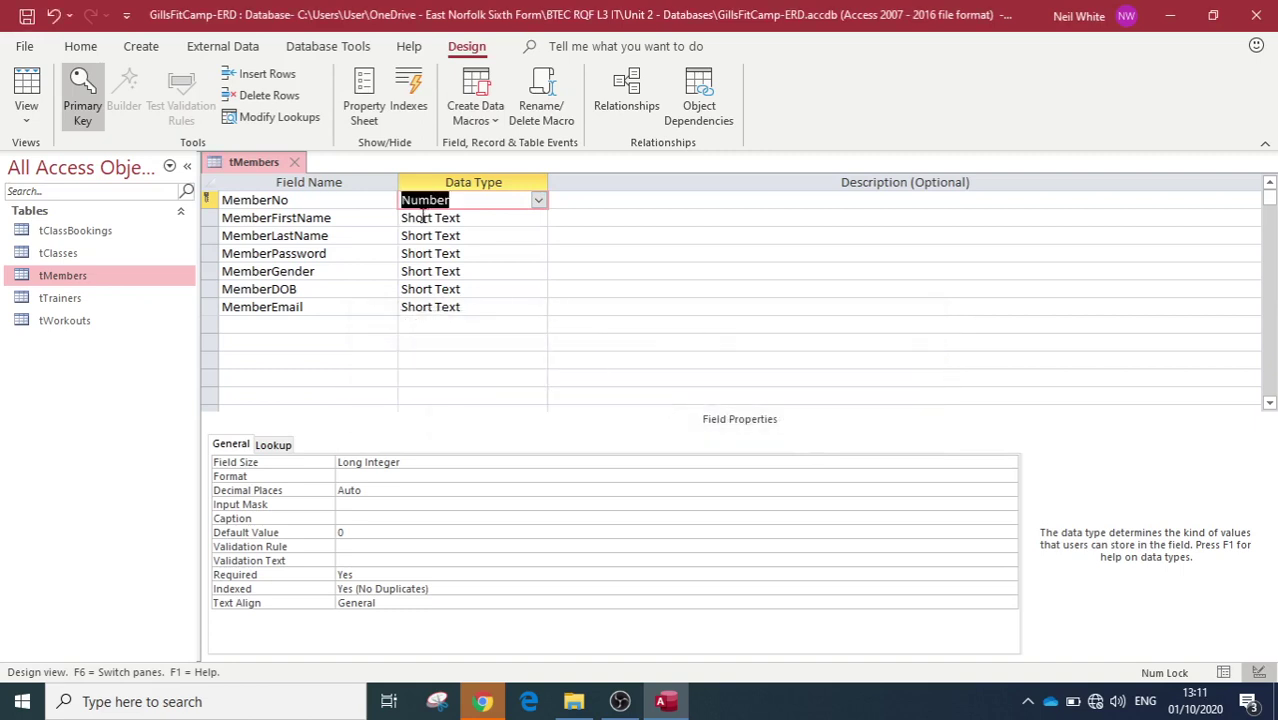
click(490, 238)
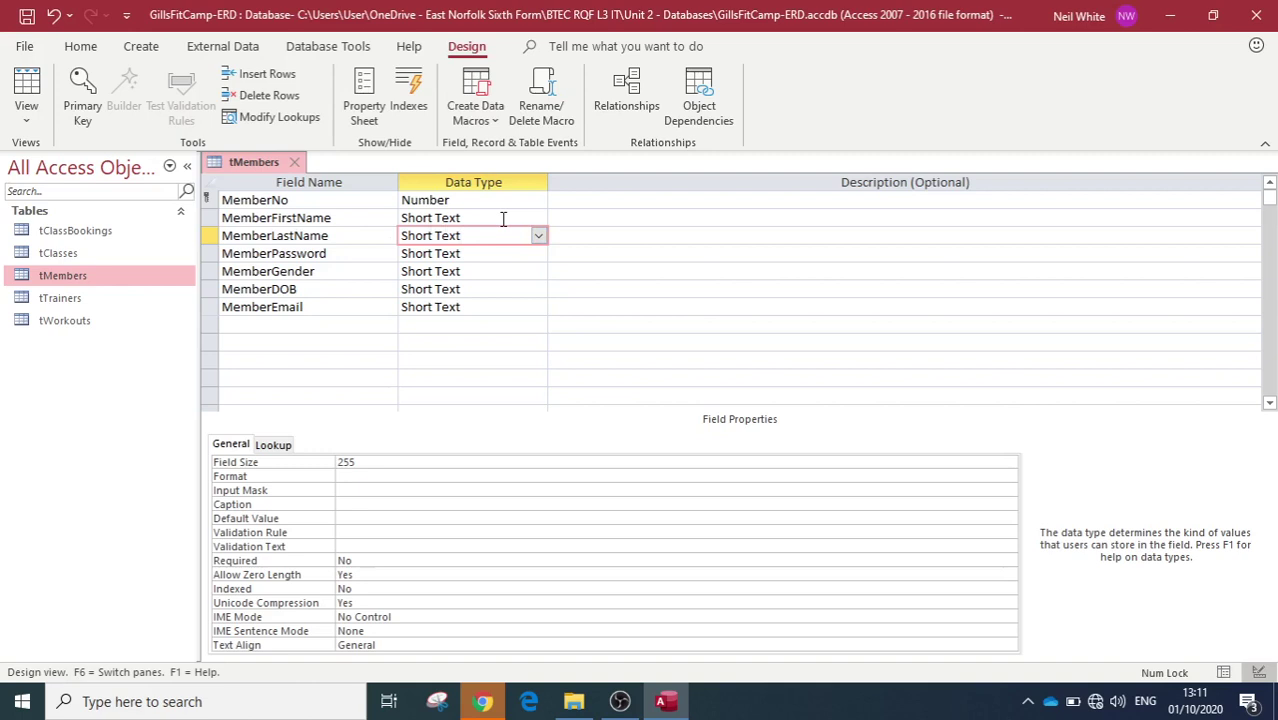
Step: Select the MemberFirstName field in the tMembers design grid
click(499, 218)
click(491, 235)
click(488, 216)
click(482, 238)
click(460, 219)
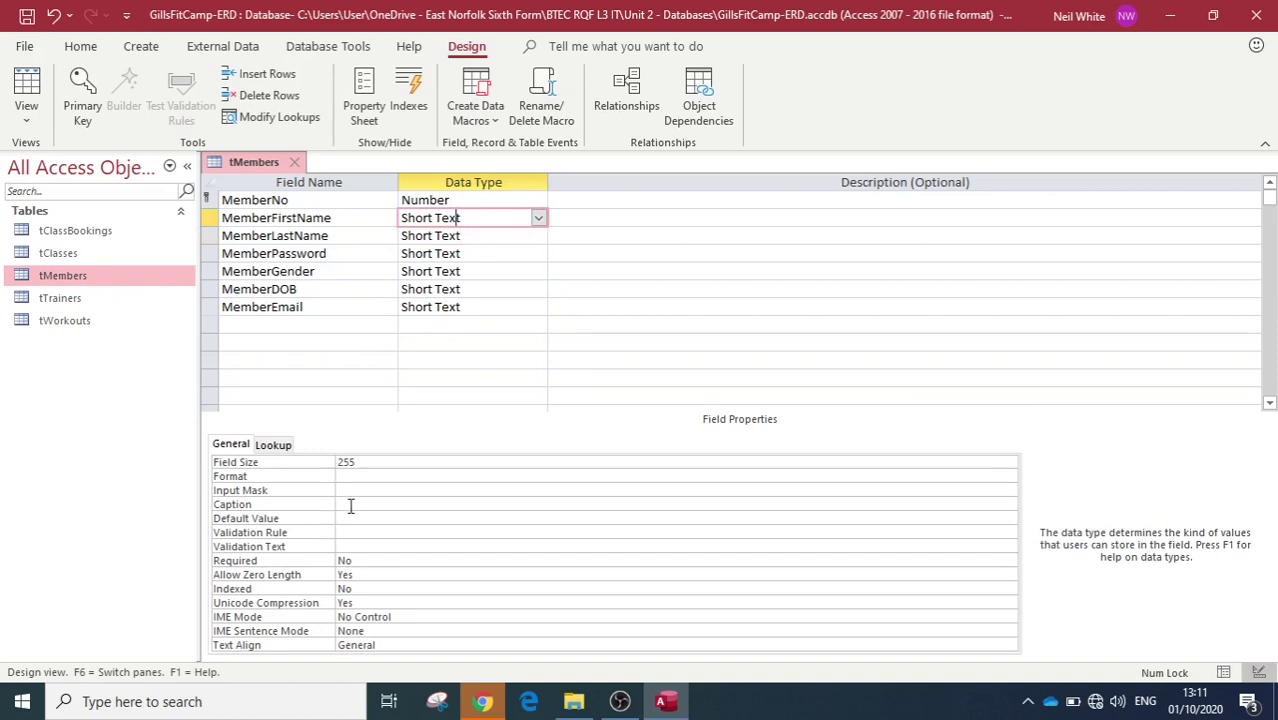
click(310, 217)
click(312, 235)
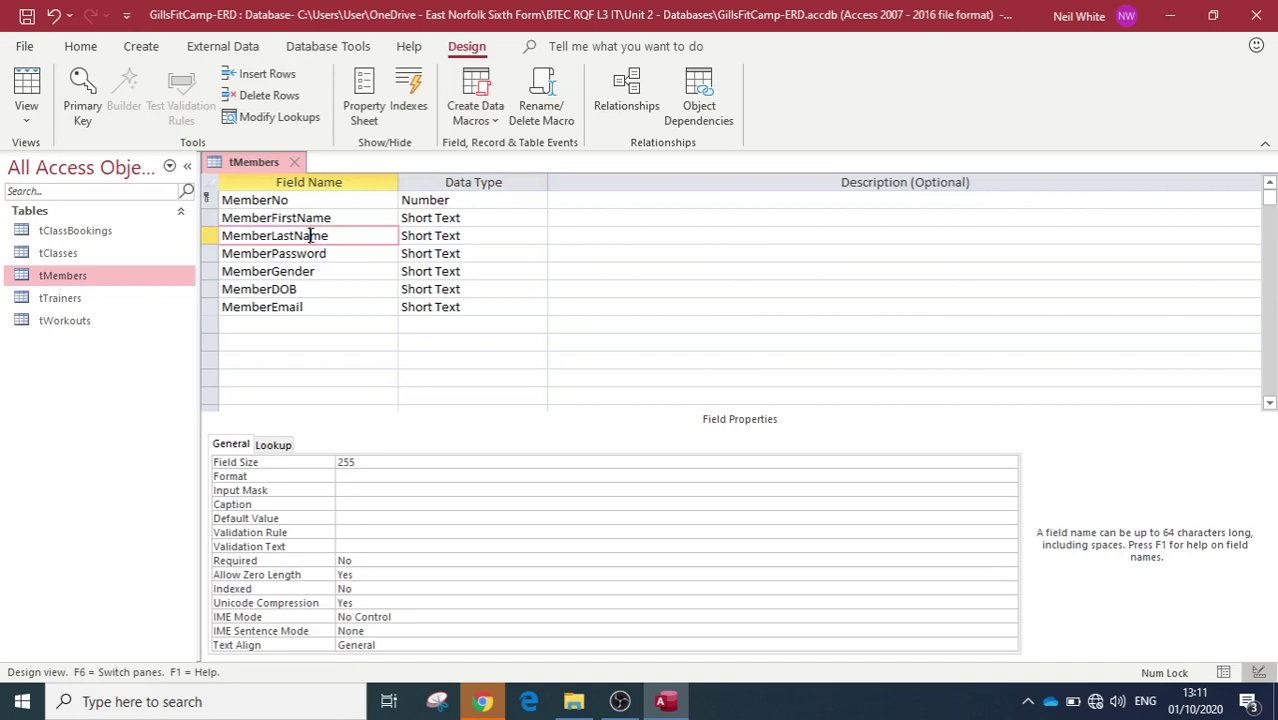
click(414, 217)
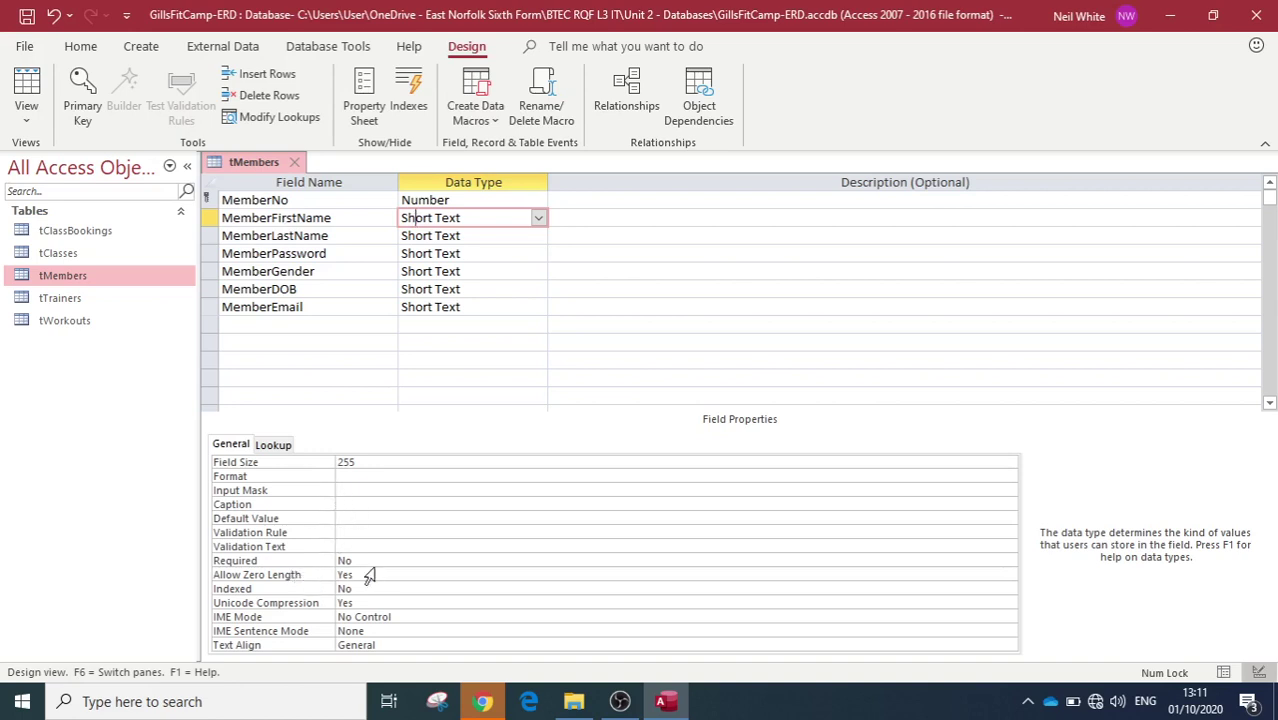
Step: Set MemberFirstName's Required property to Yes, then save and switch to Datasheet view
click(376, 559)
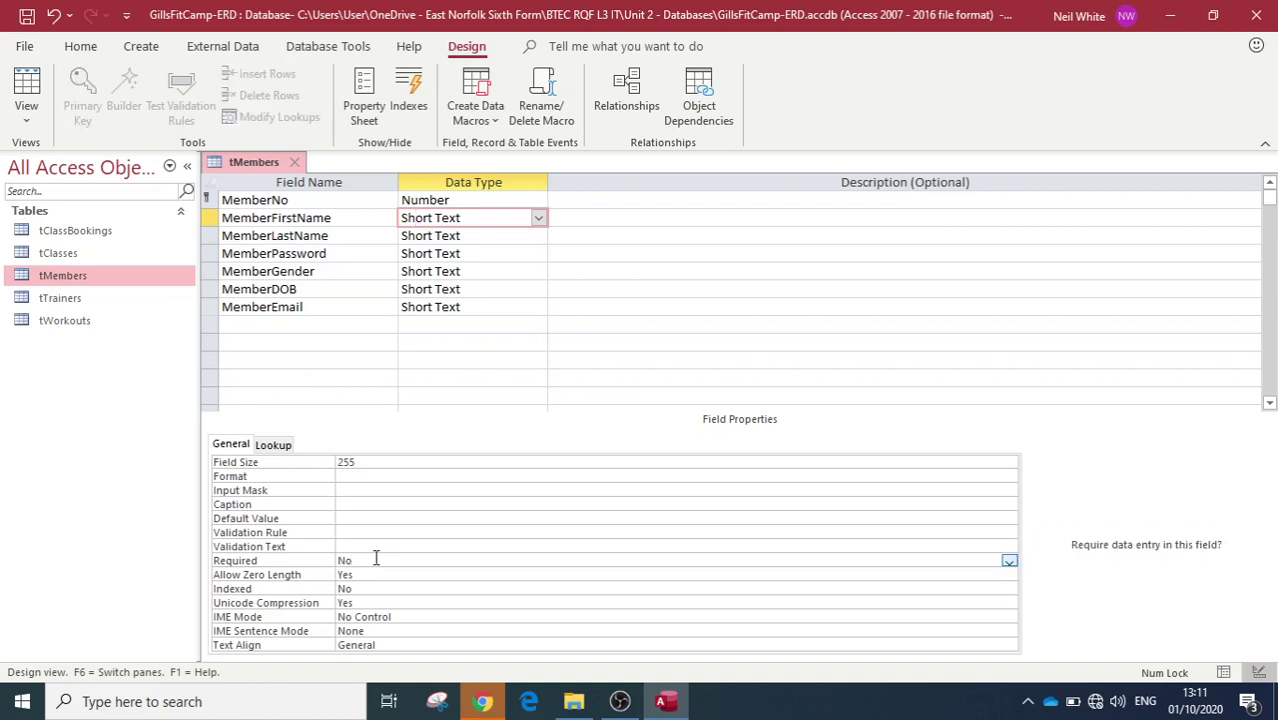
click(1009, 561)
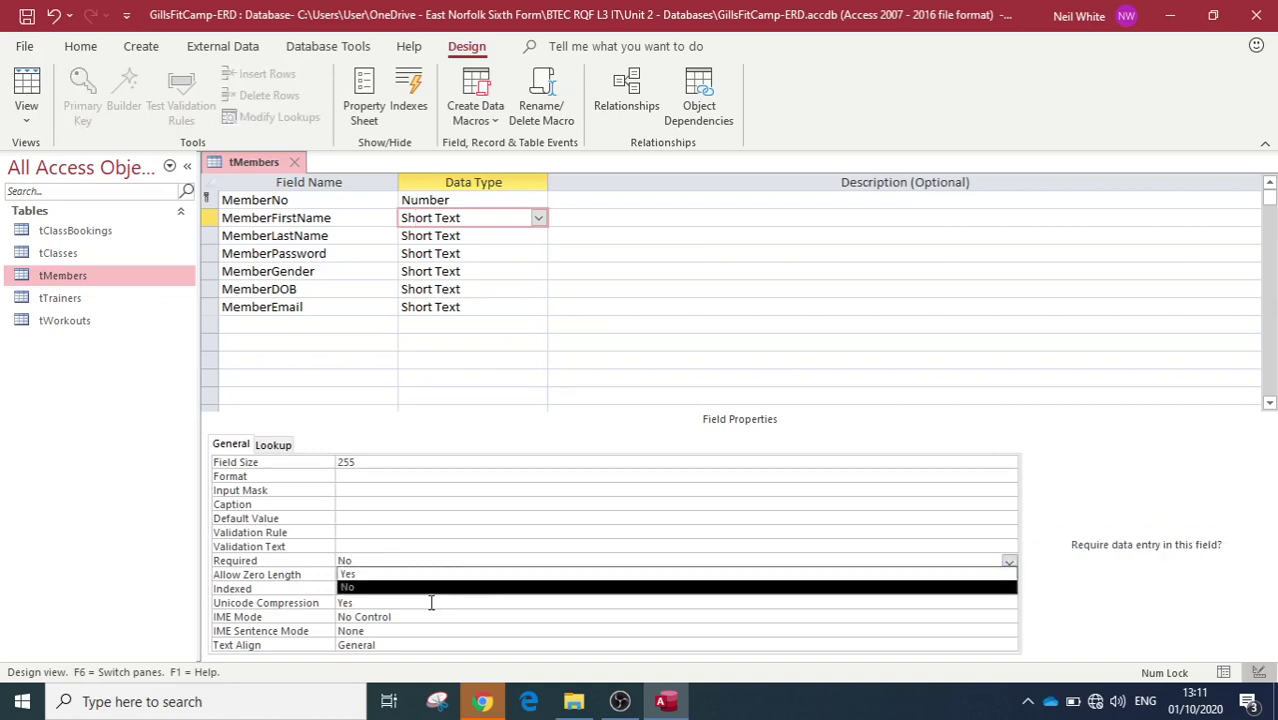
click(369, 576)
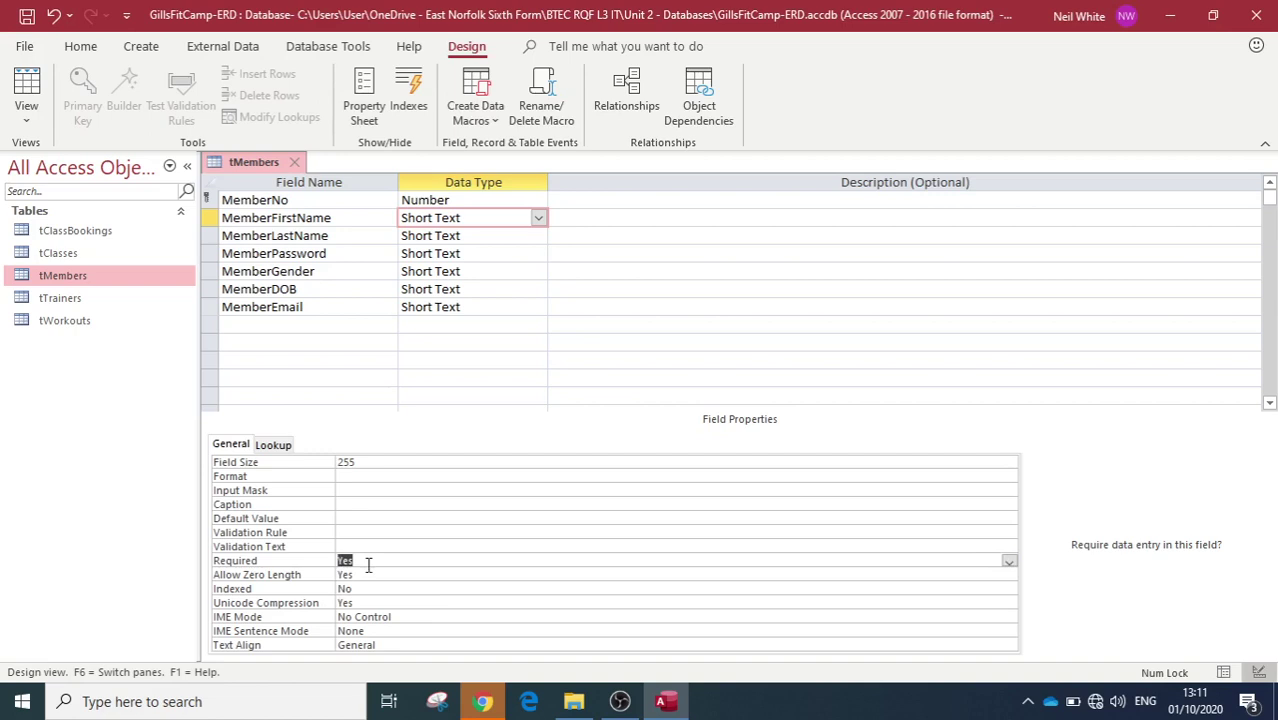
click(371, 533)
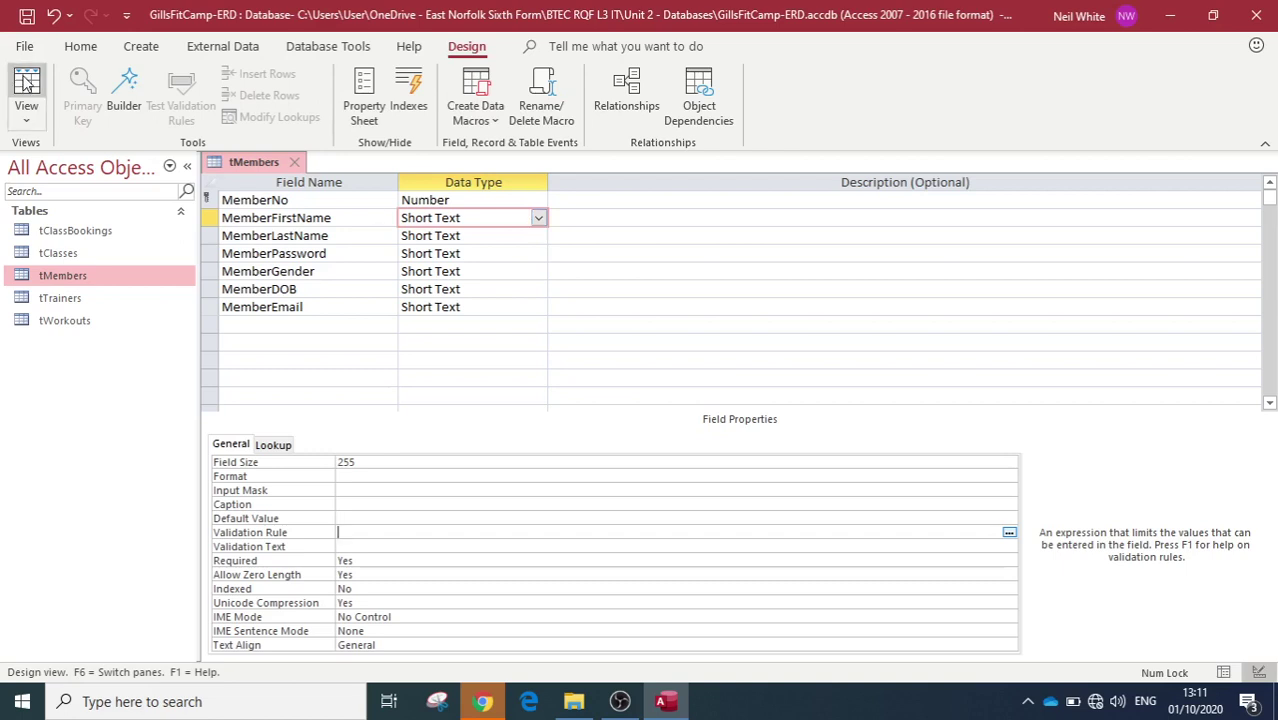
click(27, 85)
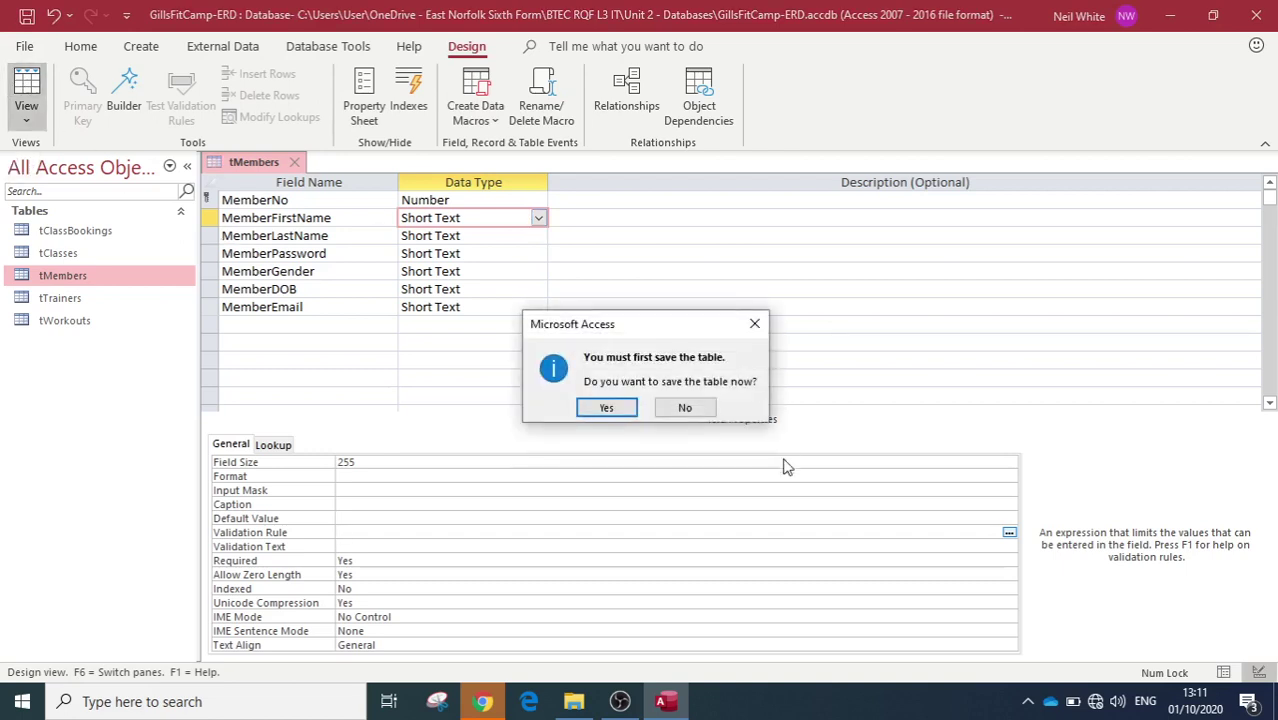
click(607, 407)
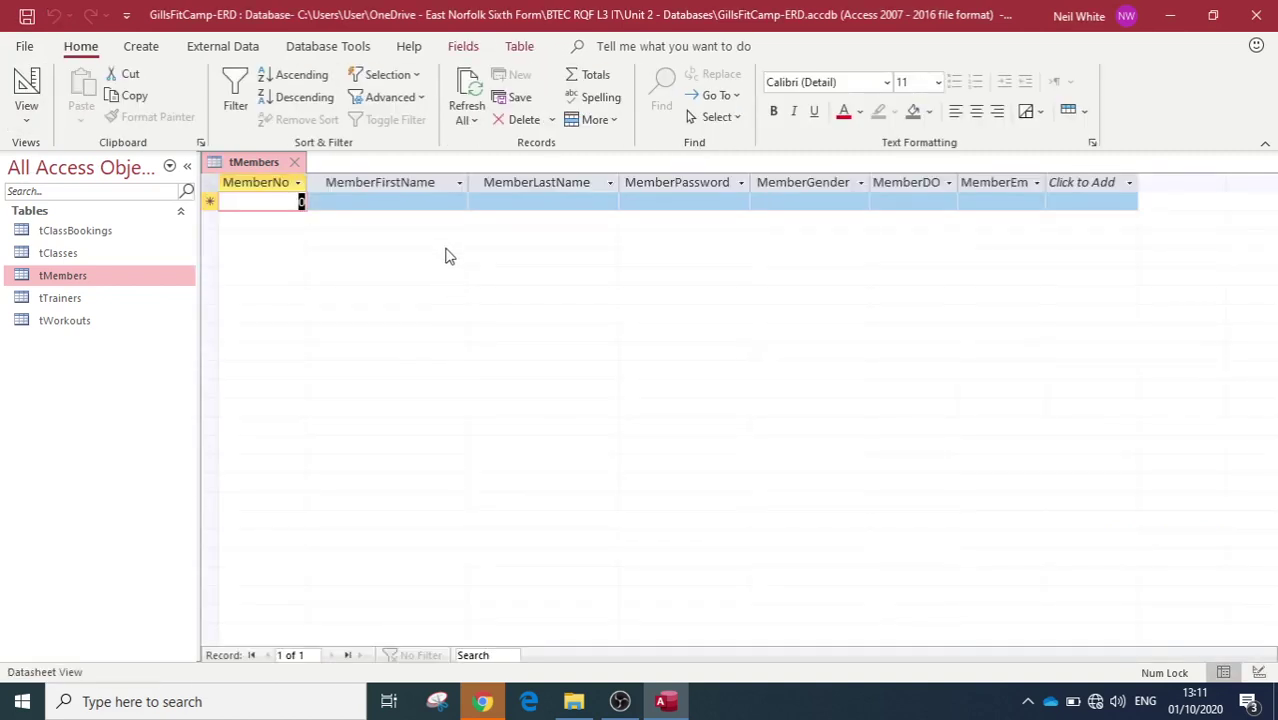
Step: Enter a record with only a last name and dismiss the required-first-name warning
click(518, 198)
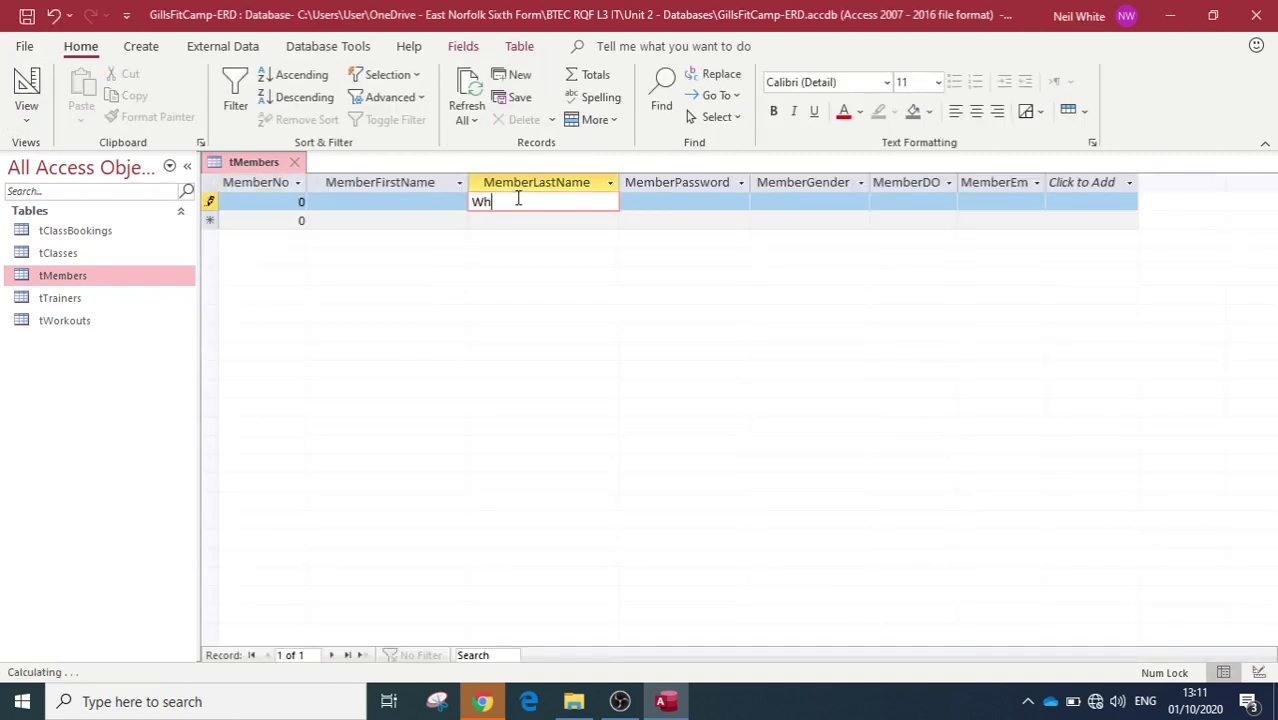
key(Tab)
key(Tab)
key(Tab)
key(Tab)
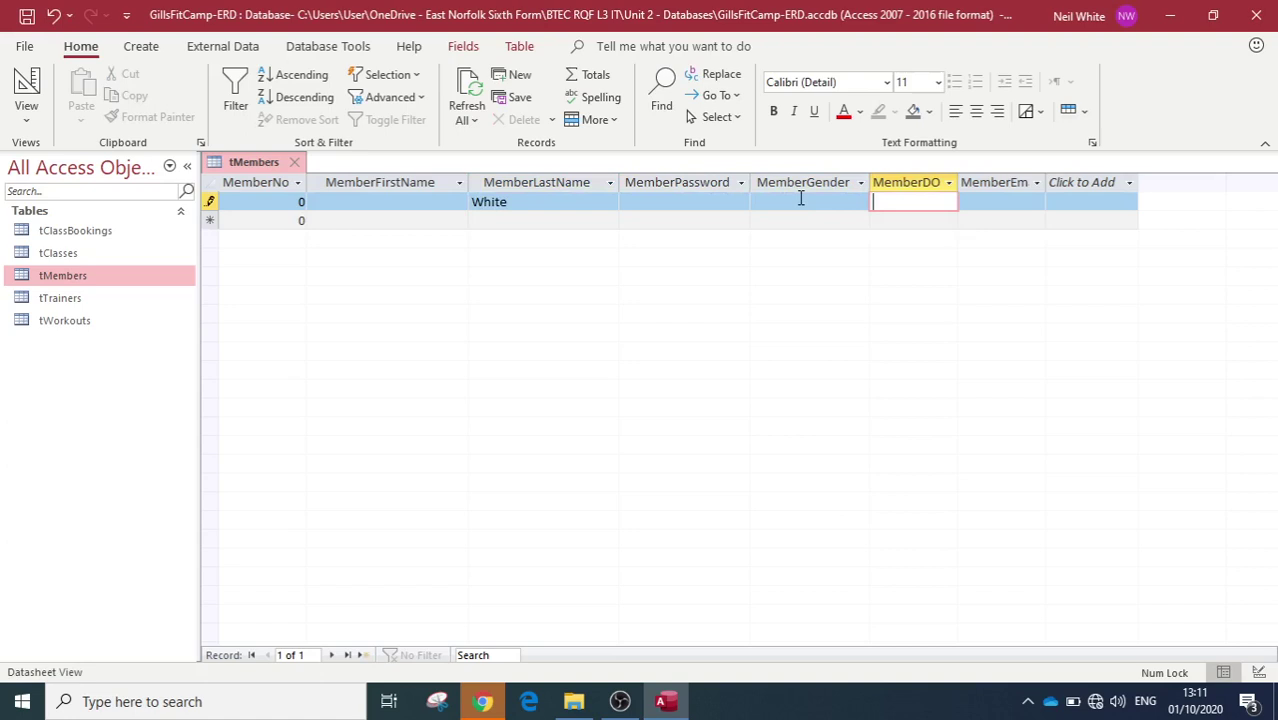
key(Tab)
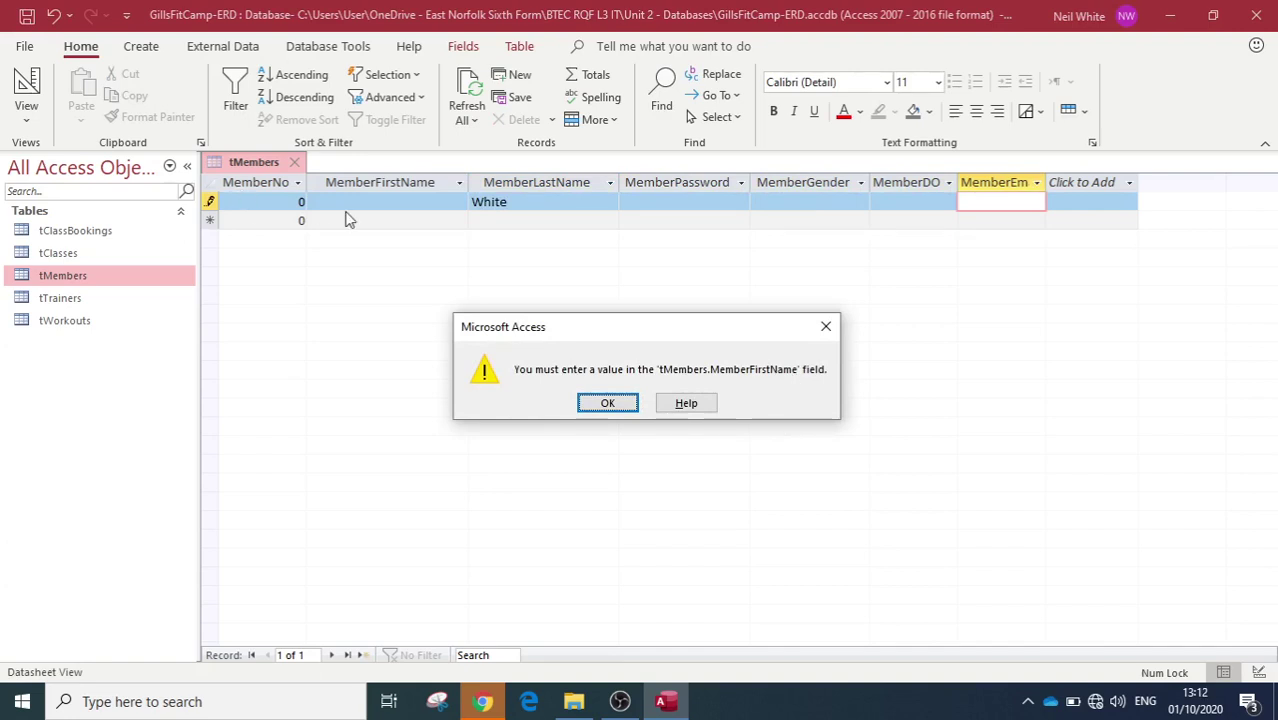
click(605, 403)
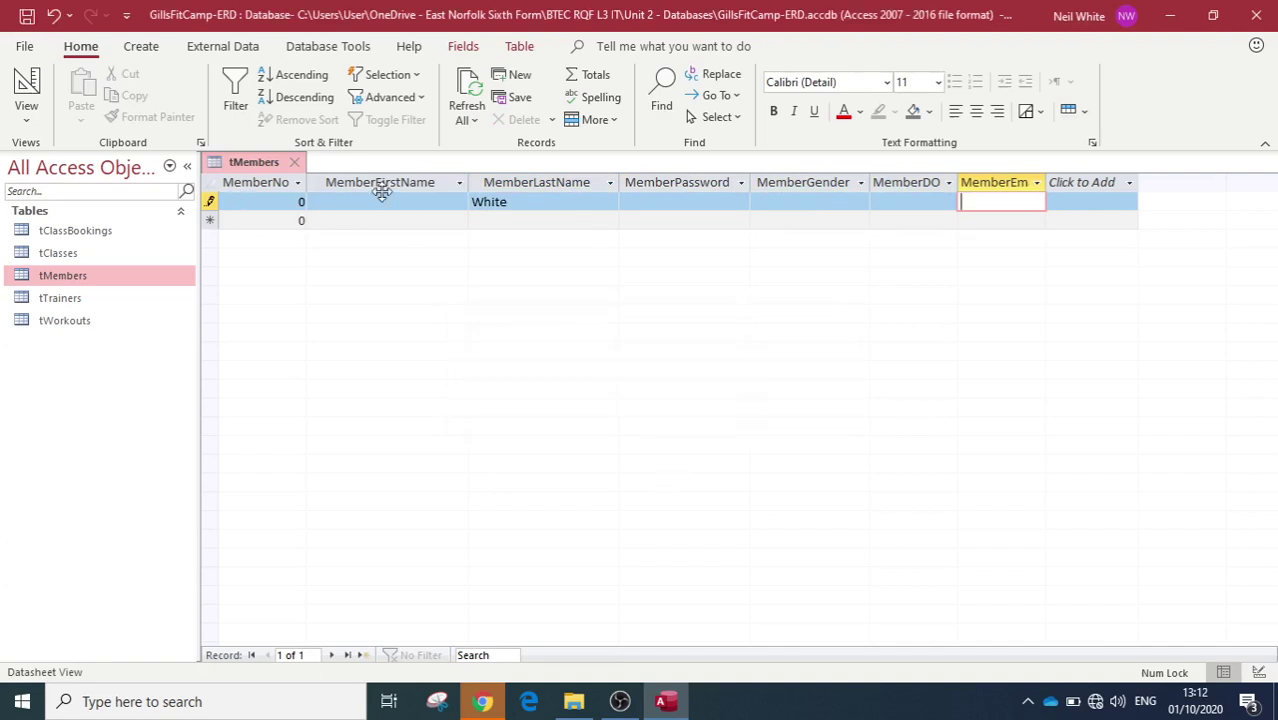
Step: Fill in MemberFirstName for that record so it saves
click(382, 198)
key(Caps_Lock)
key(Caps_Lock)
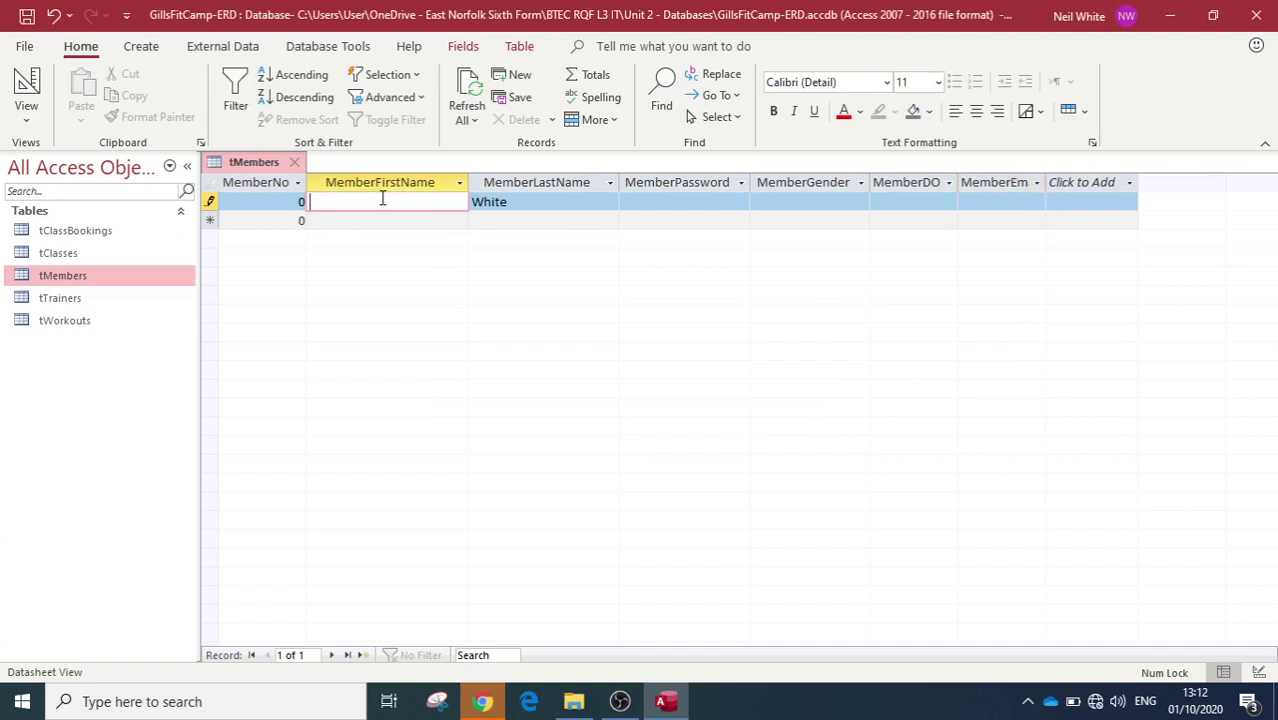
key(Tab)
key(Tab)
key(Tab)
key(Tab)
key(Tab)
key(Tab)
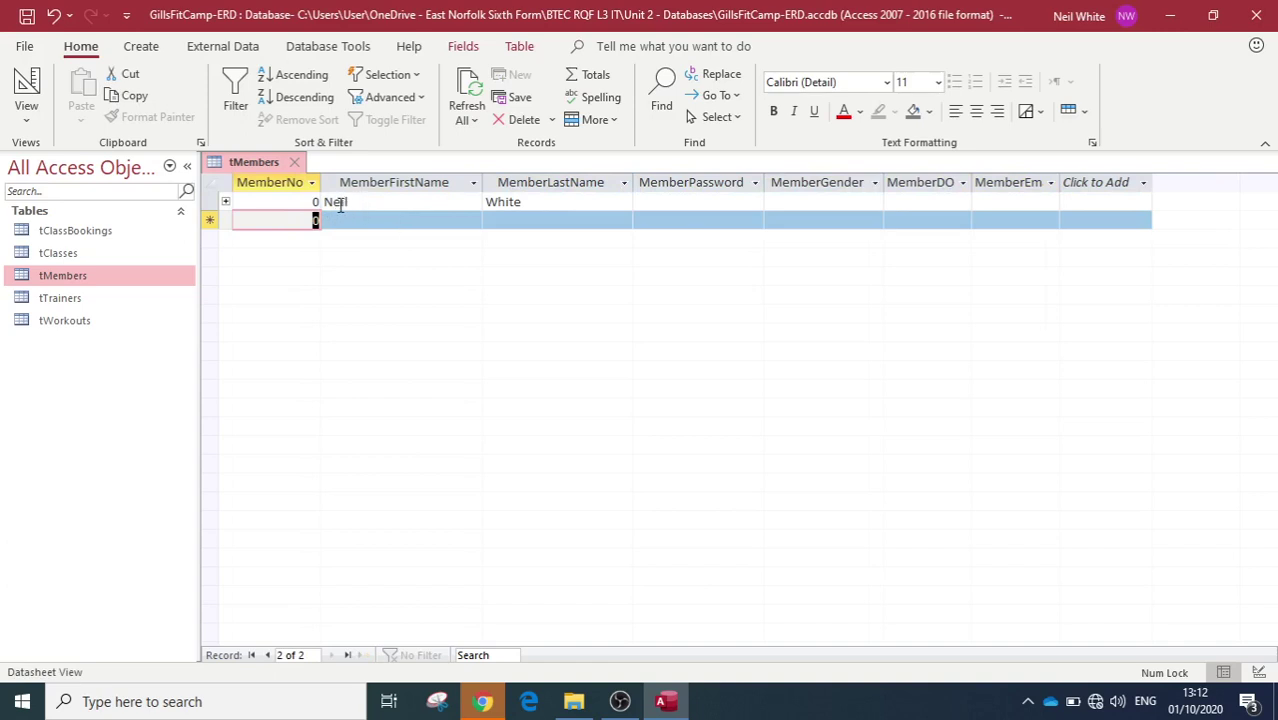
Step: Give MemberLastName the validation rule Is Not Null with a 'Please enter a last name' message
click(28, 88)
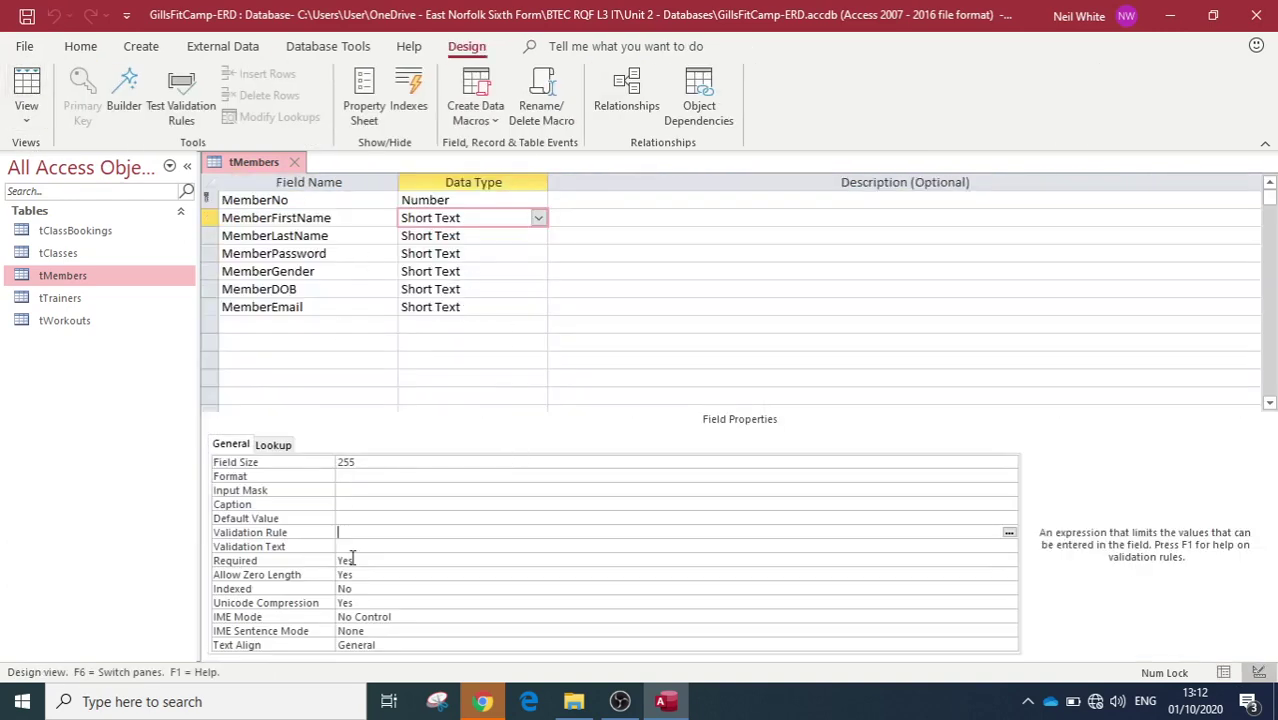
click(444, 240)
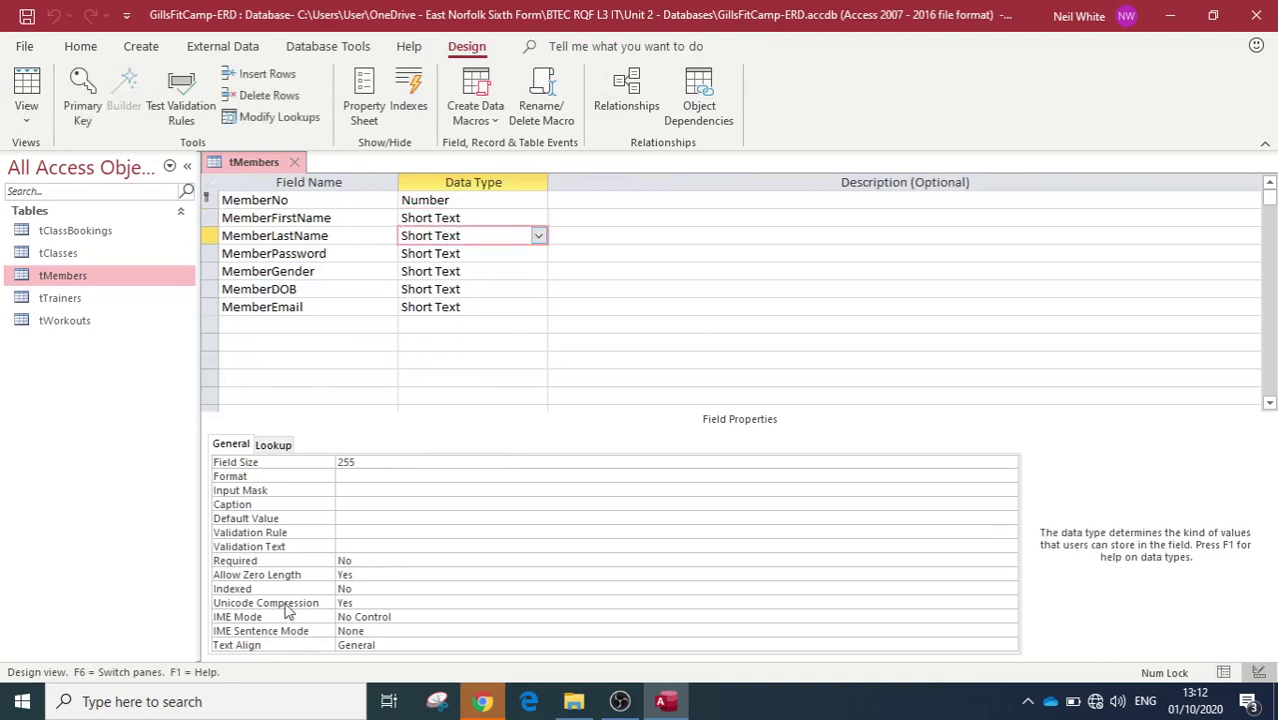
click(351, 531)
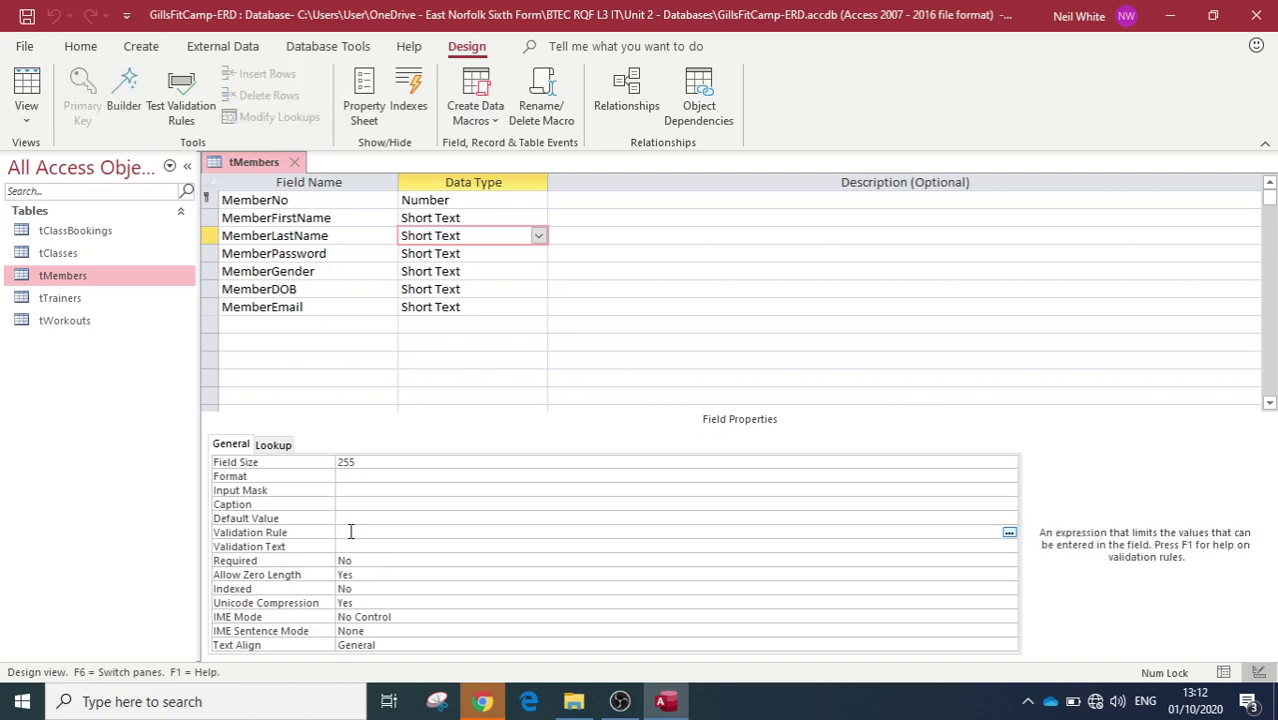
text(is not null)
key(Return)
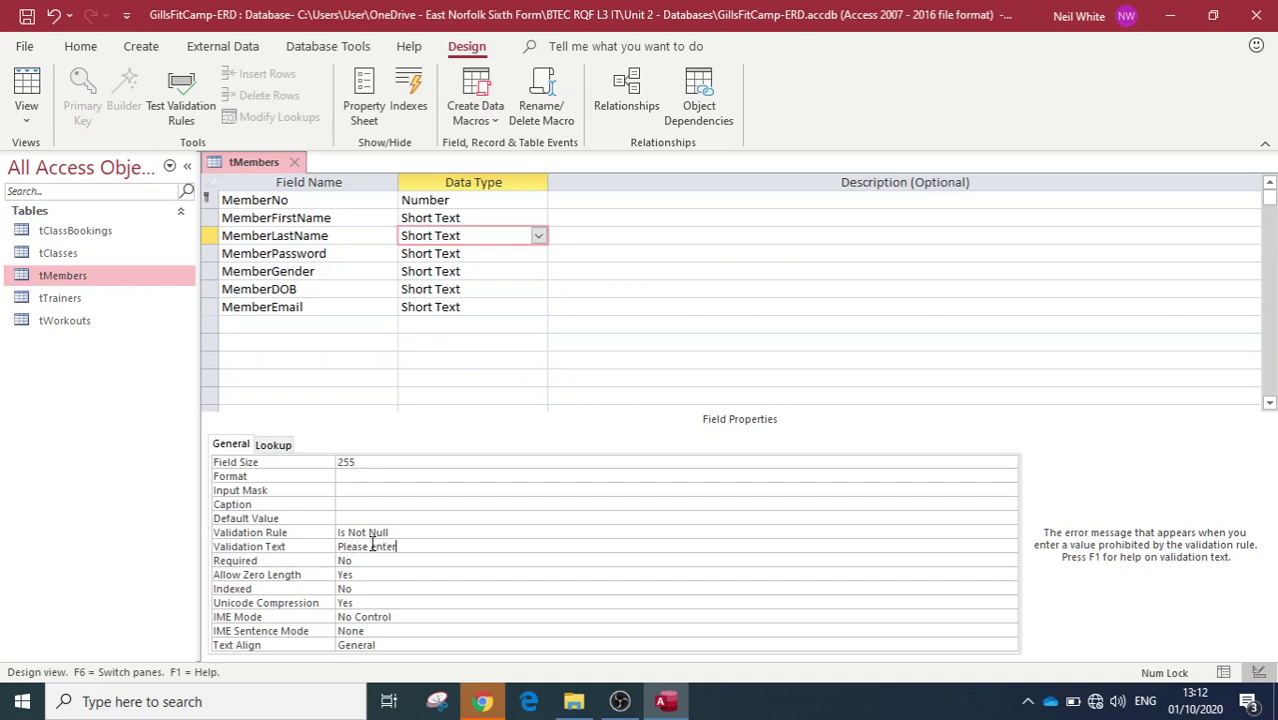
text(last name)
click(491, 533)
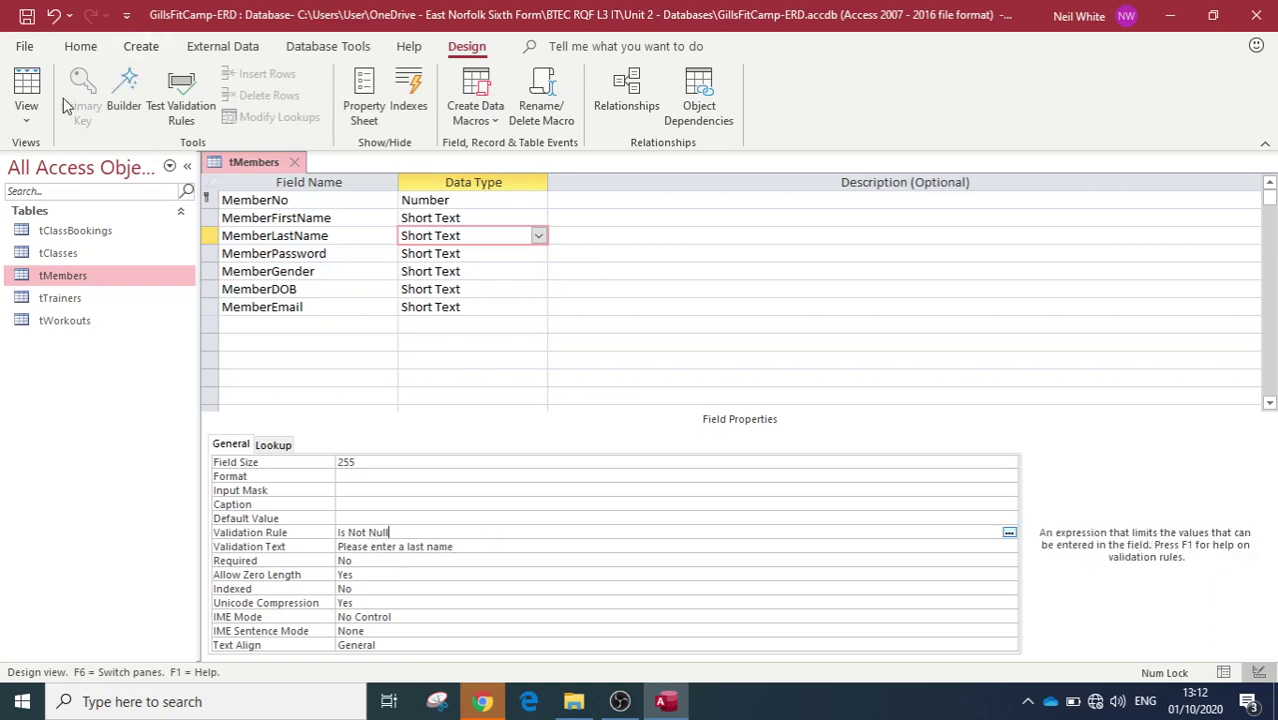
Step: Save the table, accept the data integrity check, and return to Datasheet view
click(26, 90)
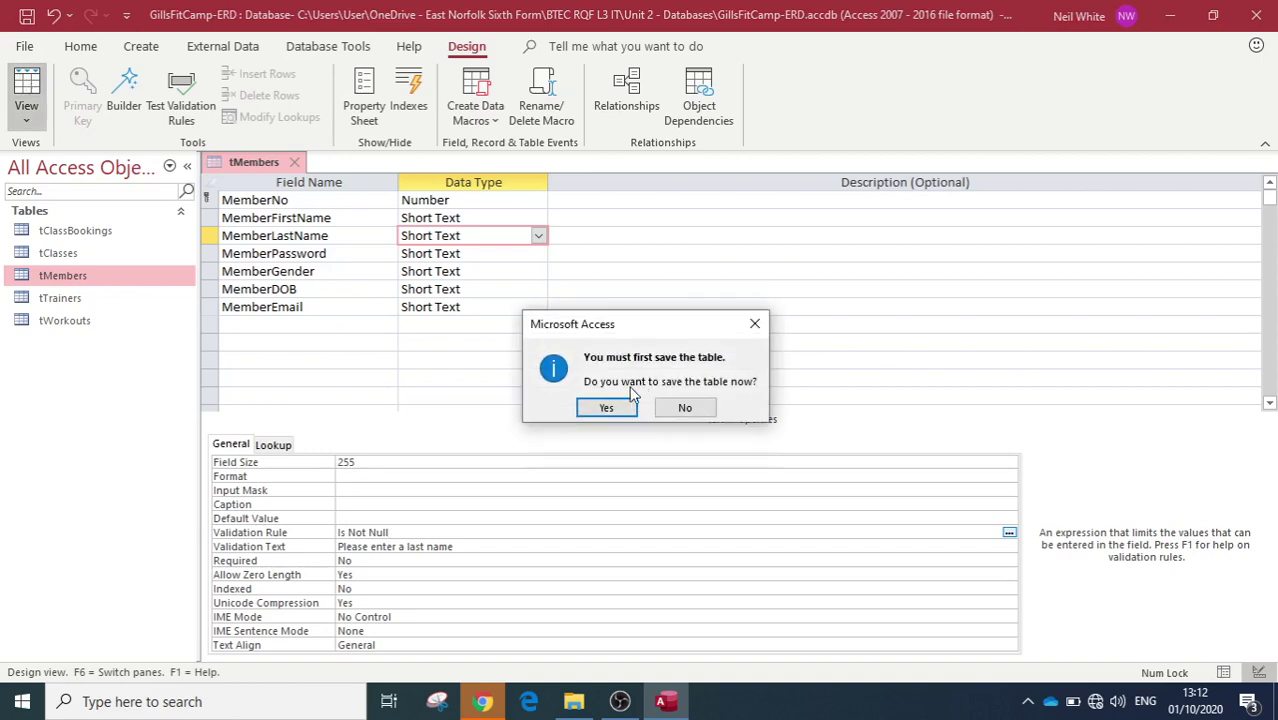
click(607, 405)
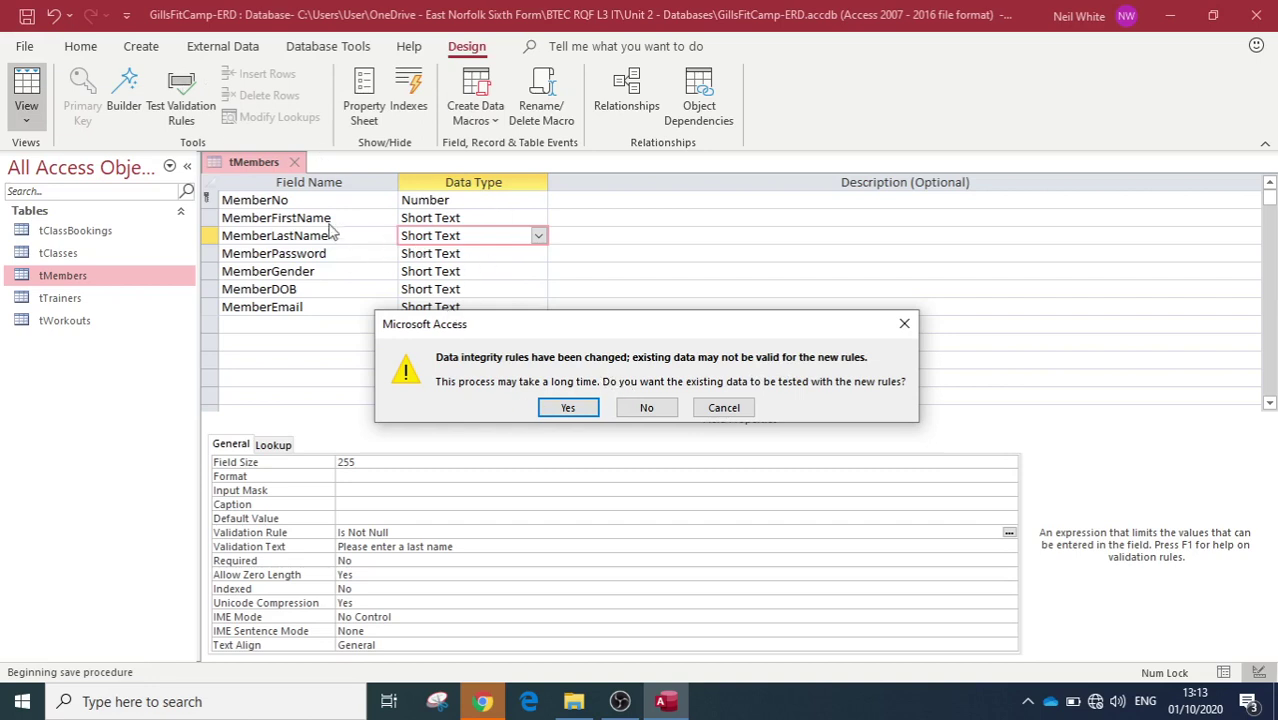
click(566, 408)
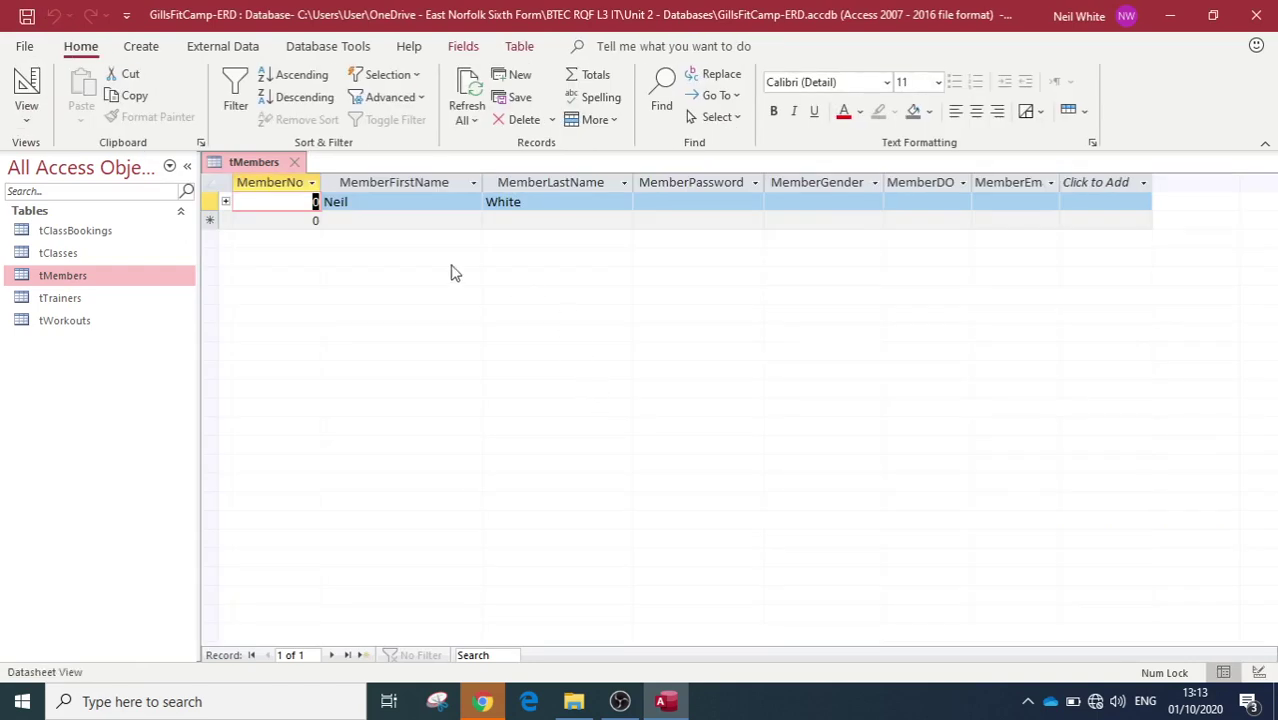
Step: Enter a new member with a first name but blank last name, triggering the validation message twice
click(355, 222)
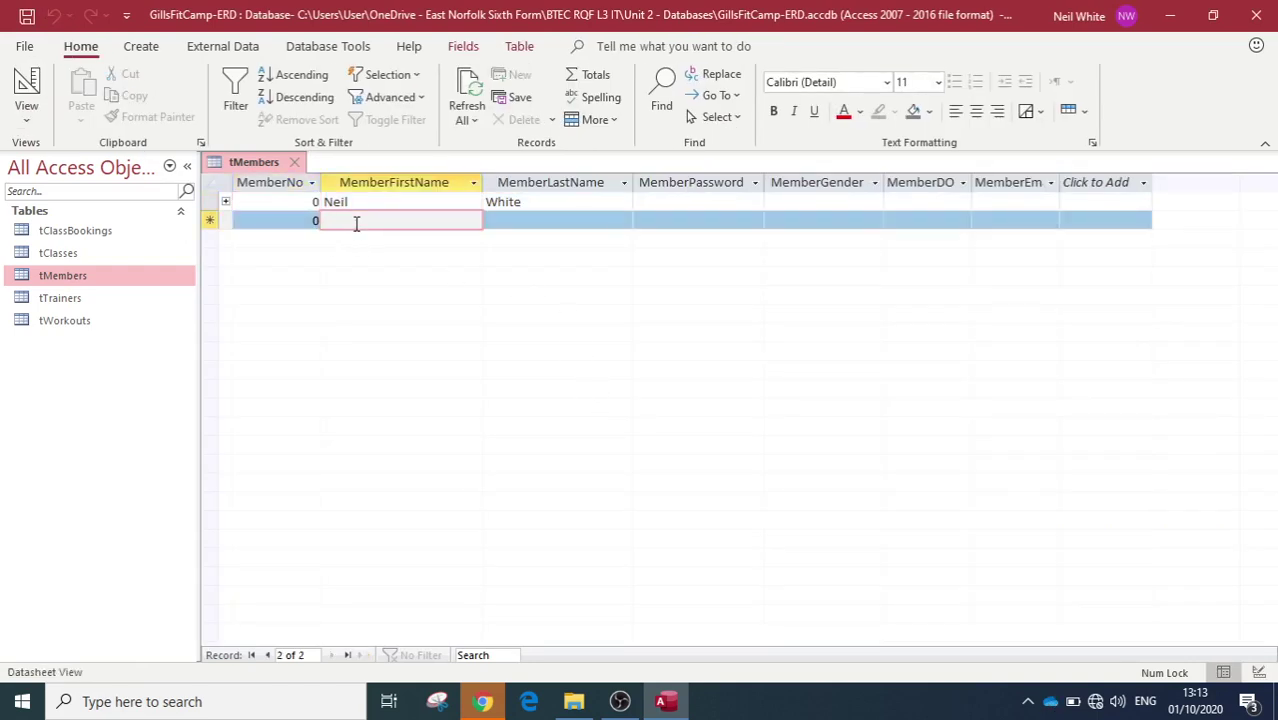
key(Tab)
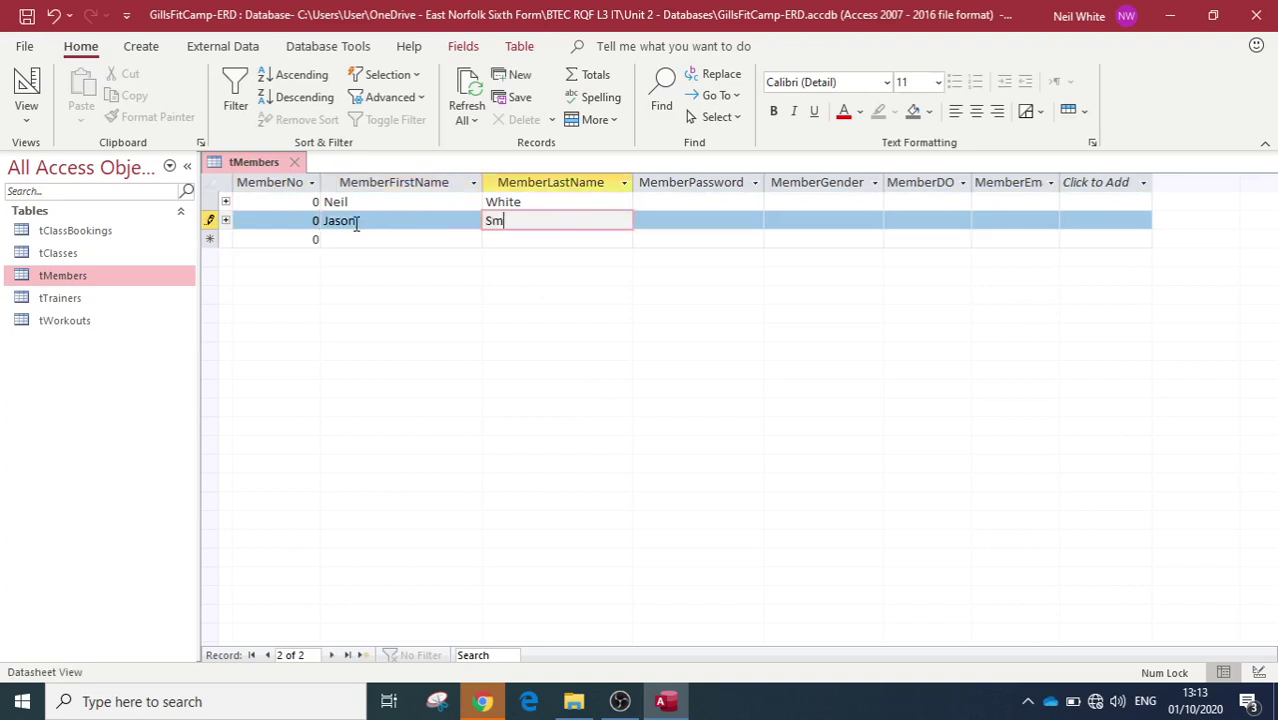
key(BackSpace)
key(BackSpace)
key(BackSpace)
key(BackSpace)
key(BackSpace)
key(Tab)
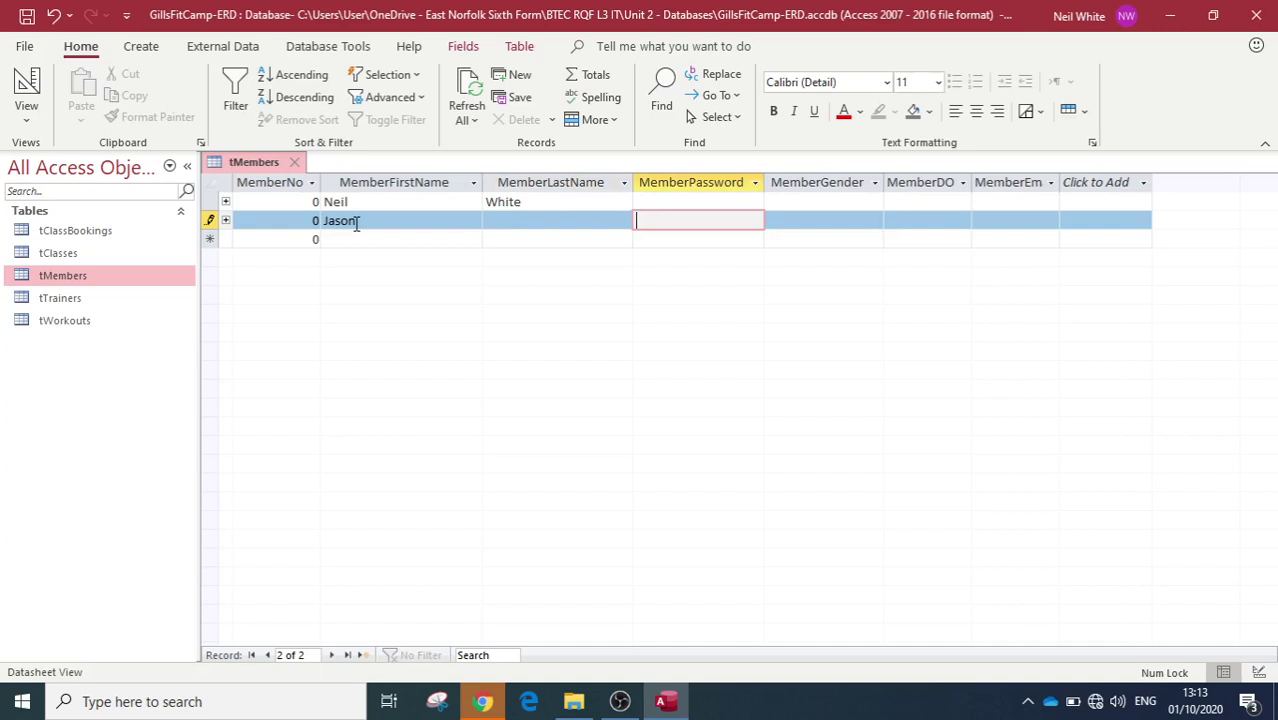
key(Tab)
key(Tab)
key(Tab)
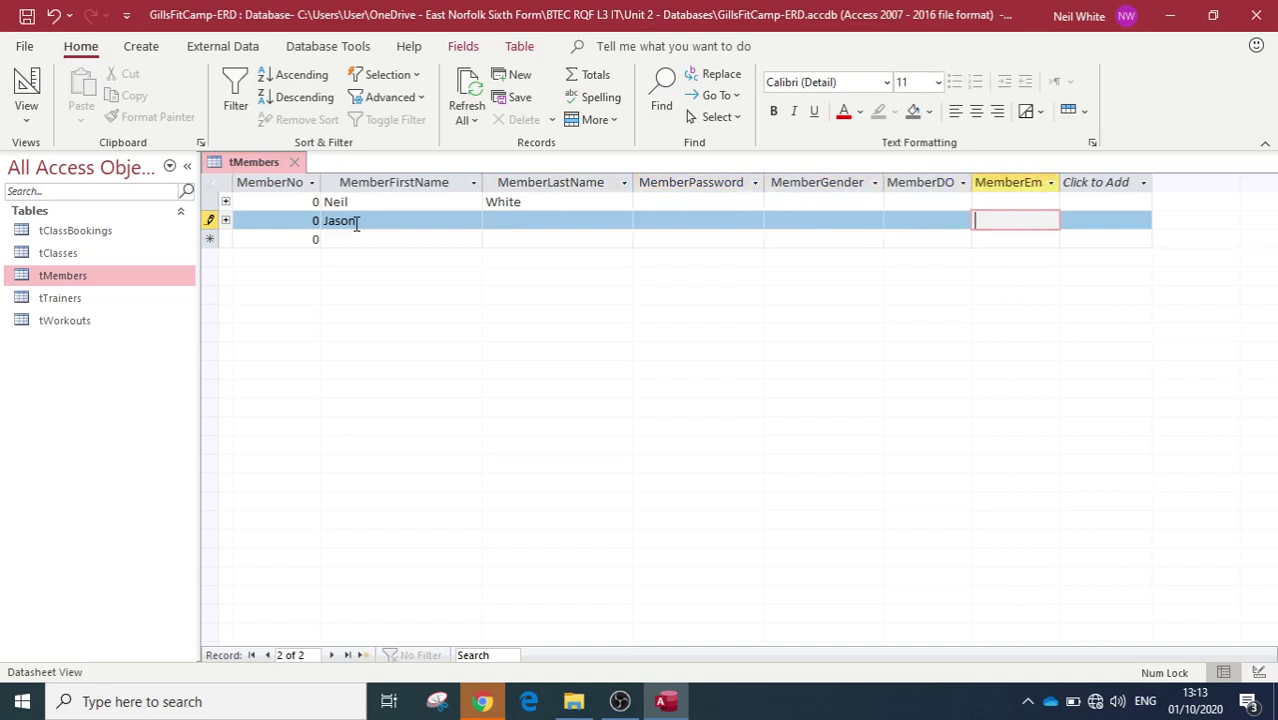
key(Tab)
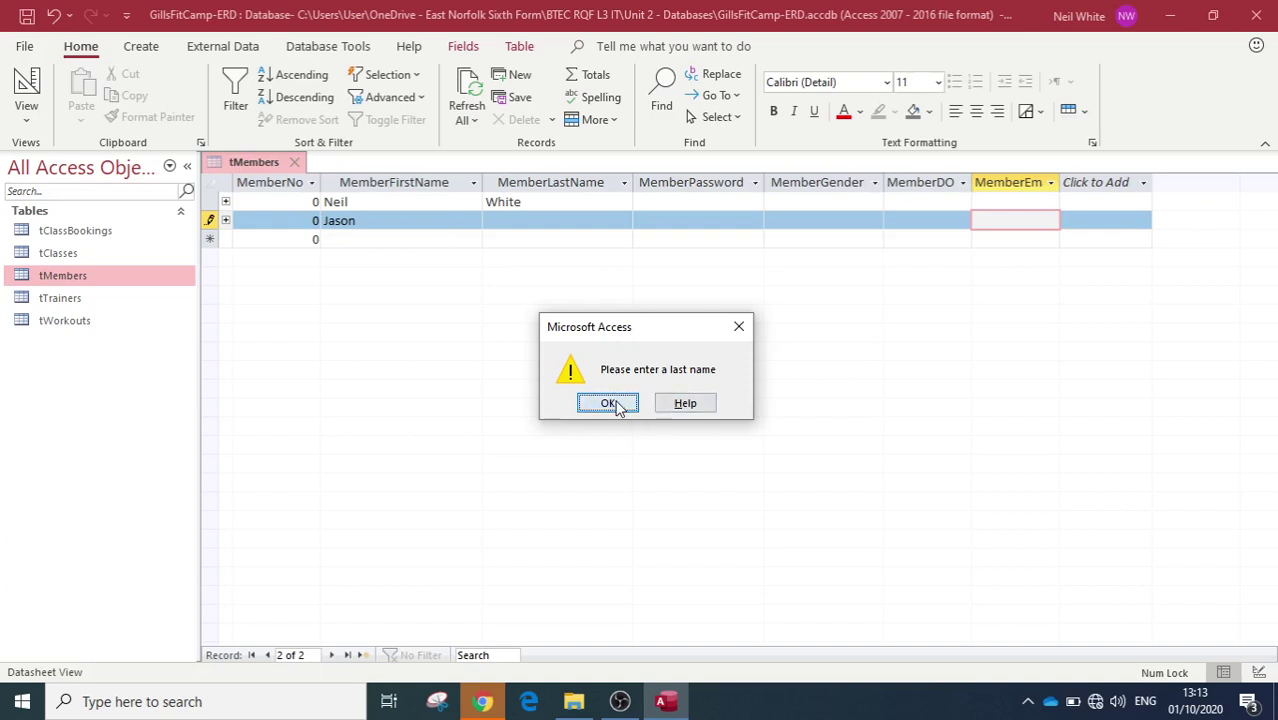
click(608, 403)
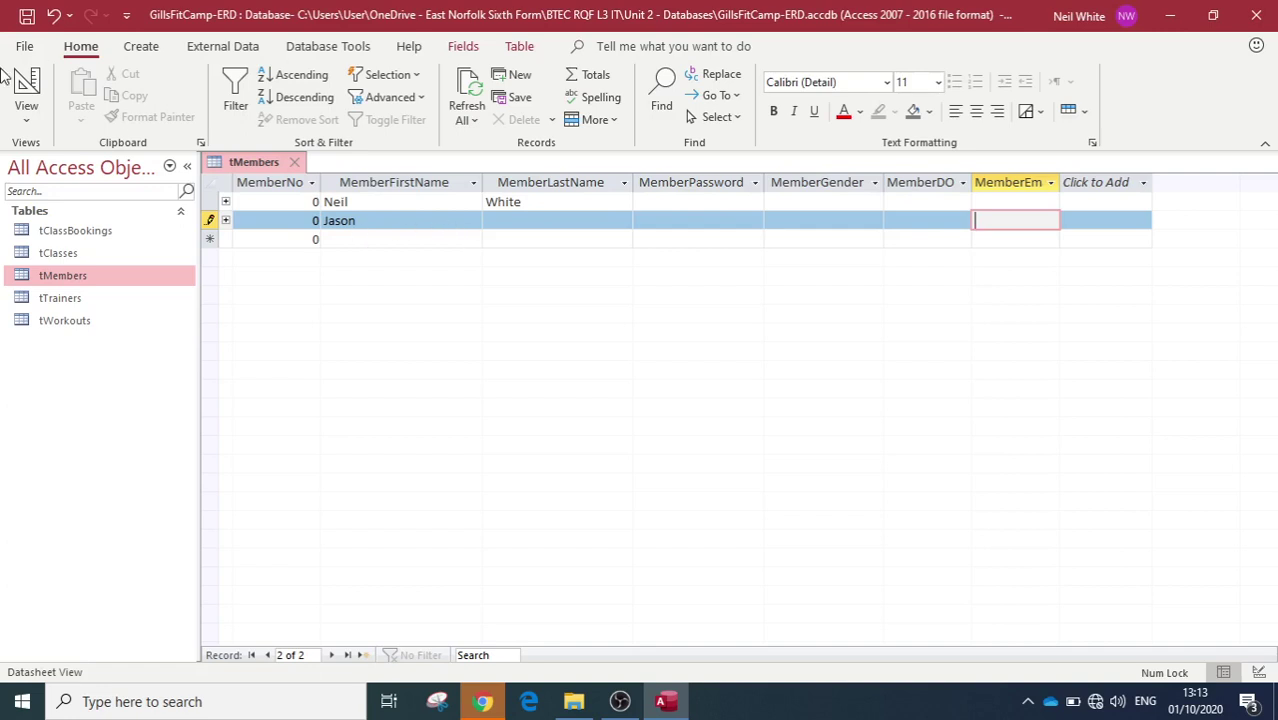
click(27, 85)
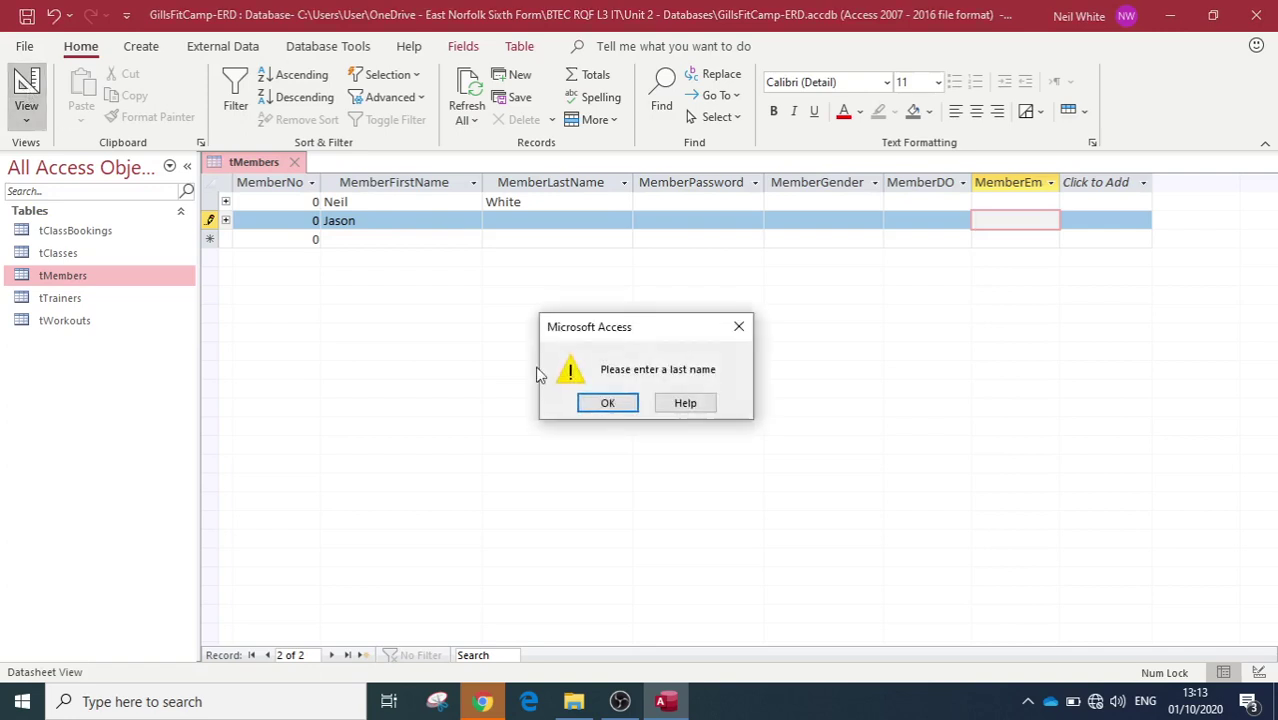
click(607, 403)
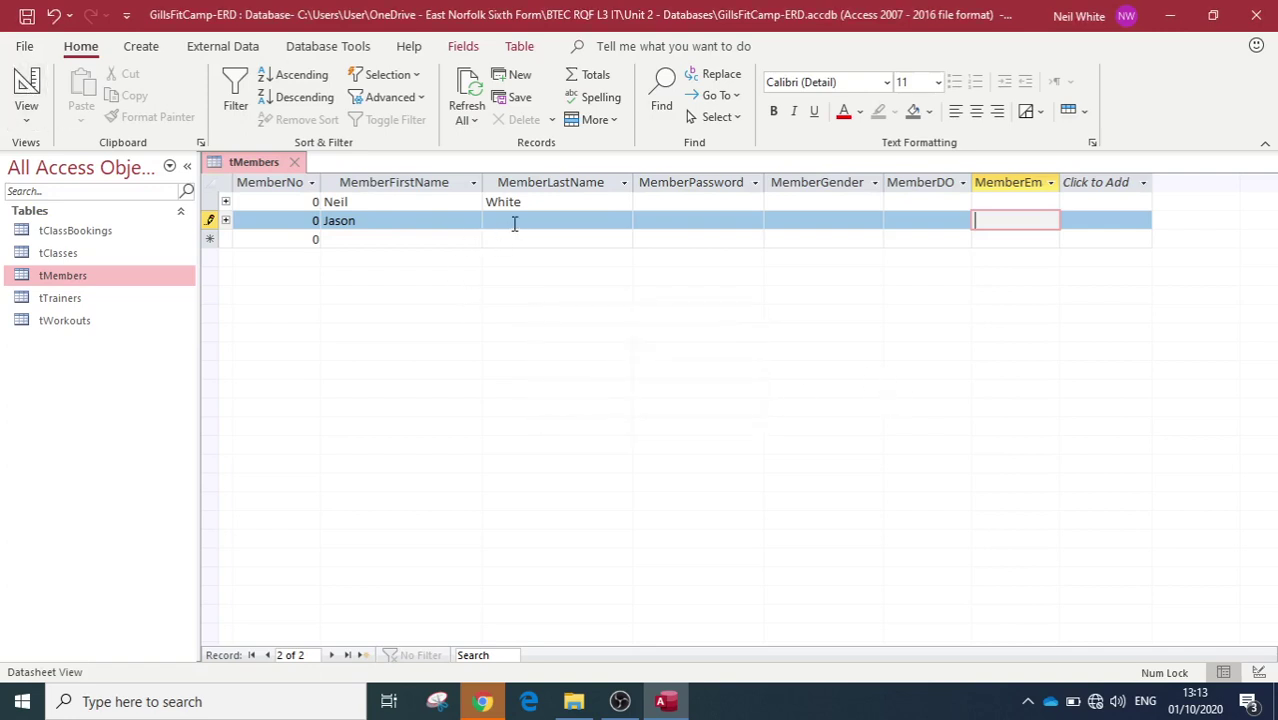
Step: Fill in the second member's last name and move to the new row to save
click(513, 222)
text(Wht)
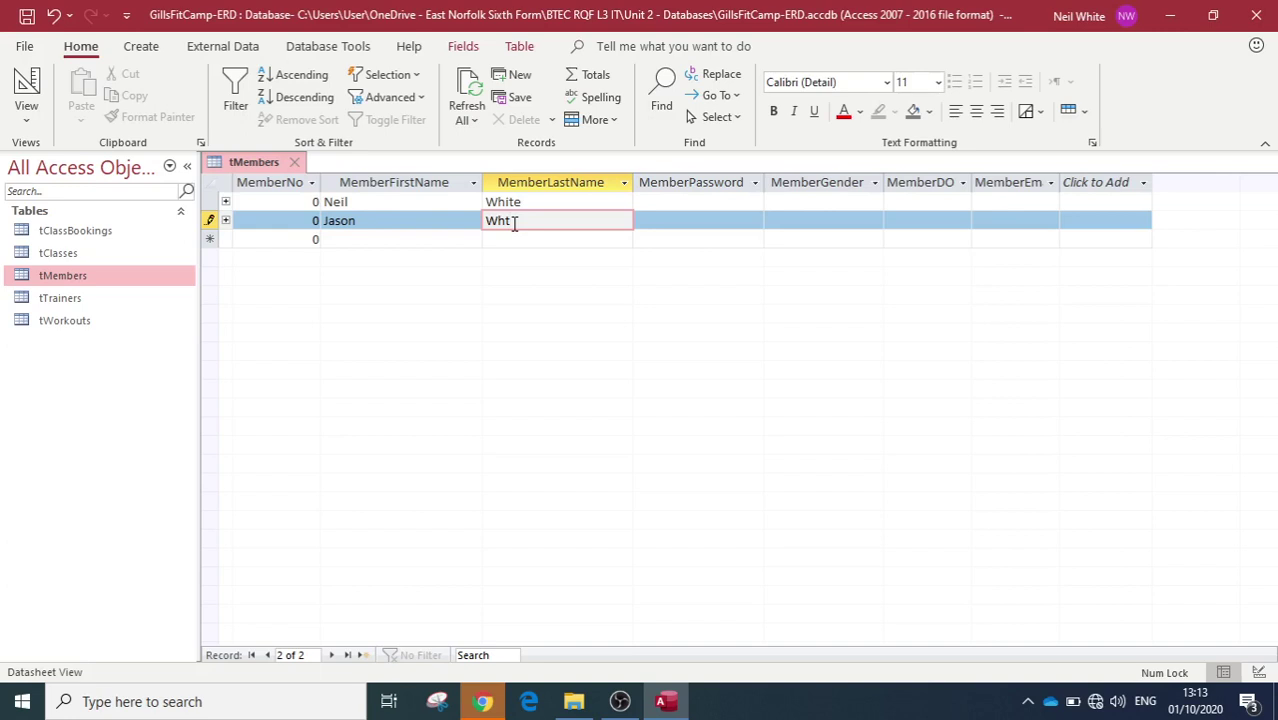
key(BackSpace)
key(BackSpace)
click(503, 242)
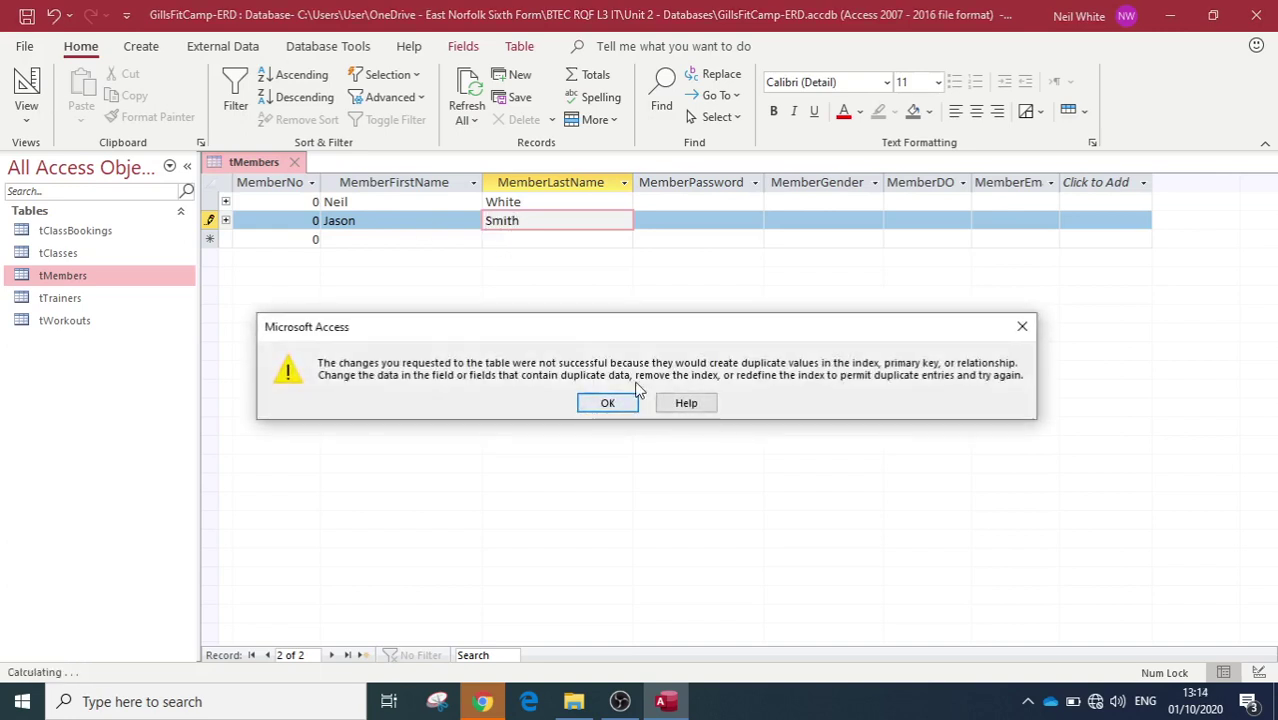
Step: Dismiss the repeated duplicate-values errors blocking the switch to Design view
click(608, 403)
key(Tab)
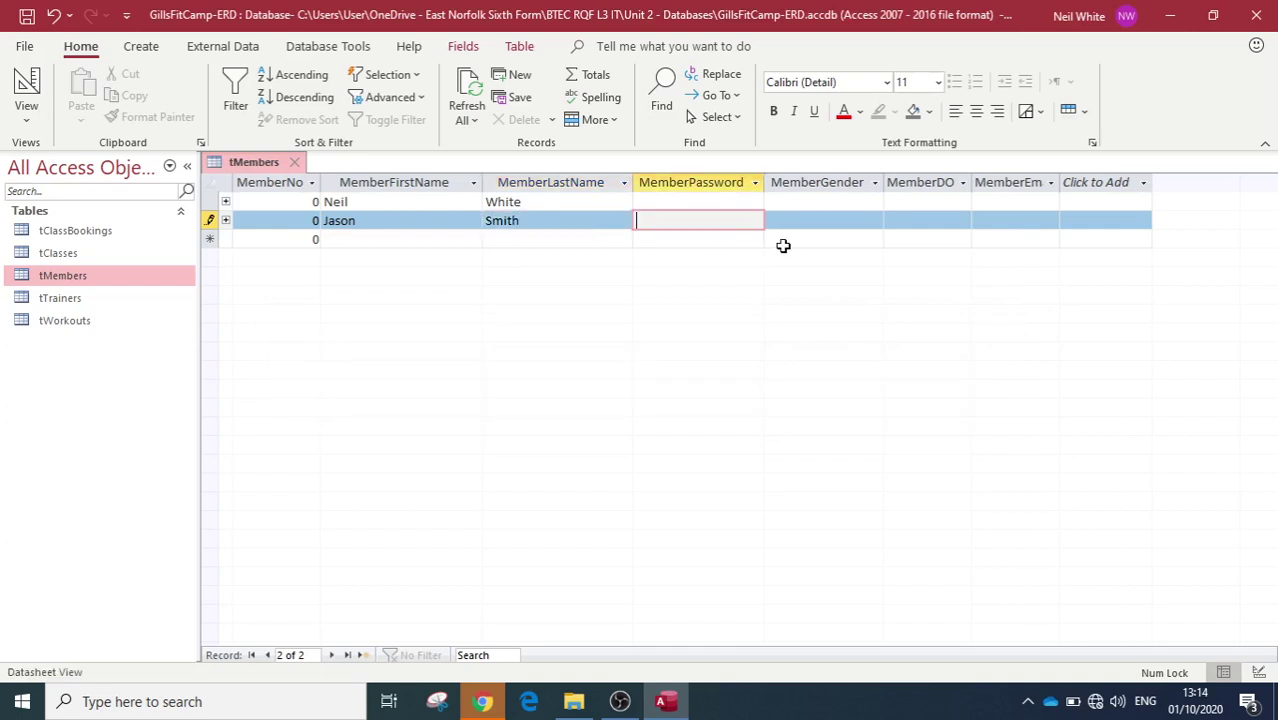
click(26, 110)
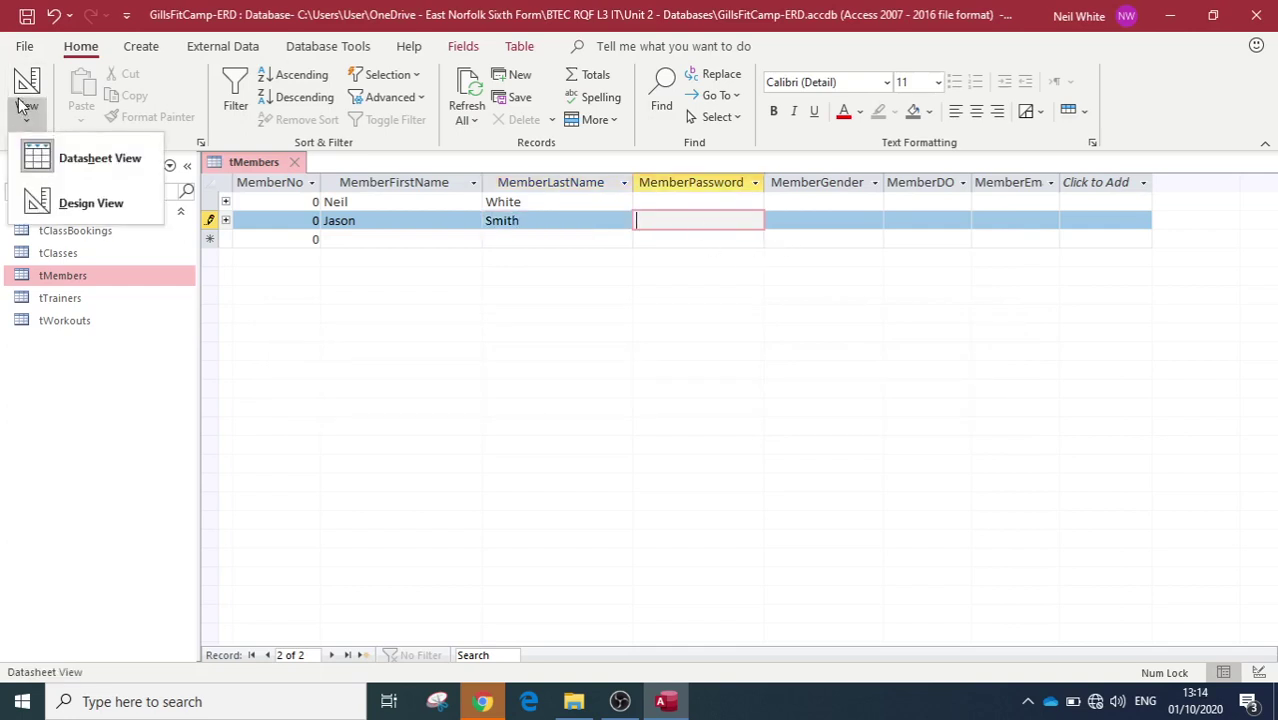
click(110, 168)
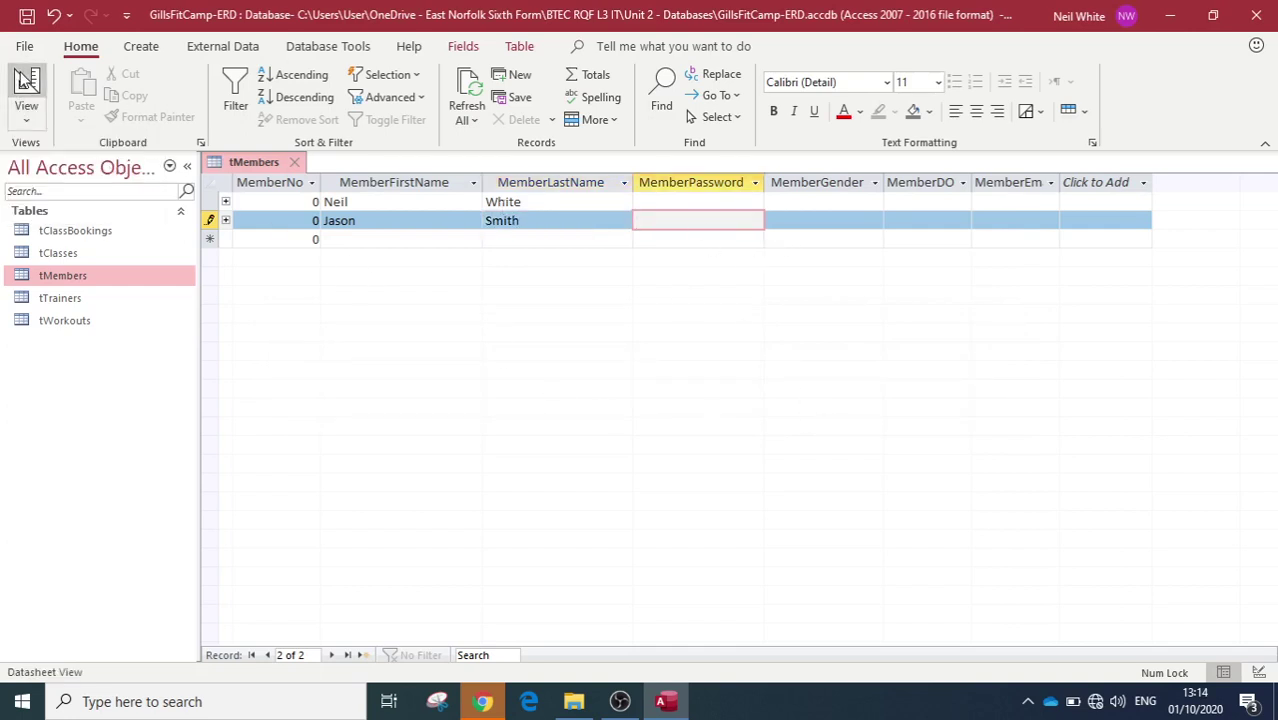
click(24, 82)
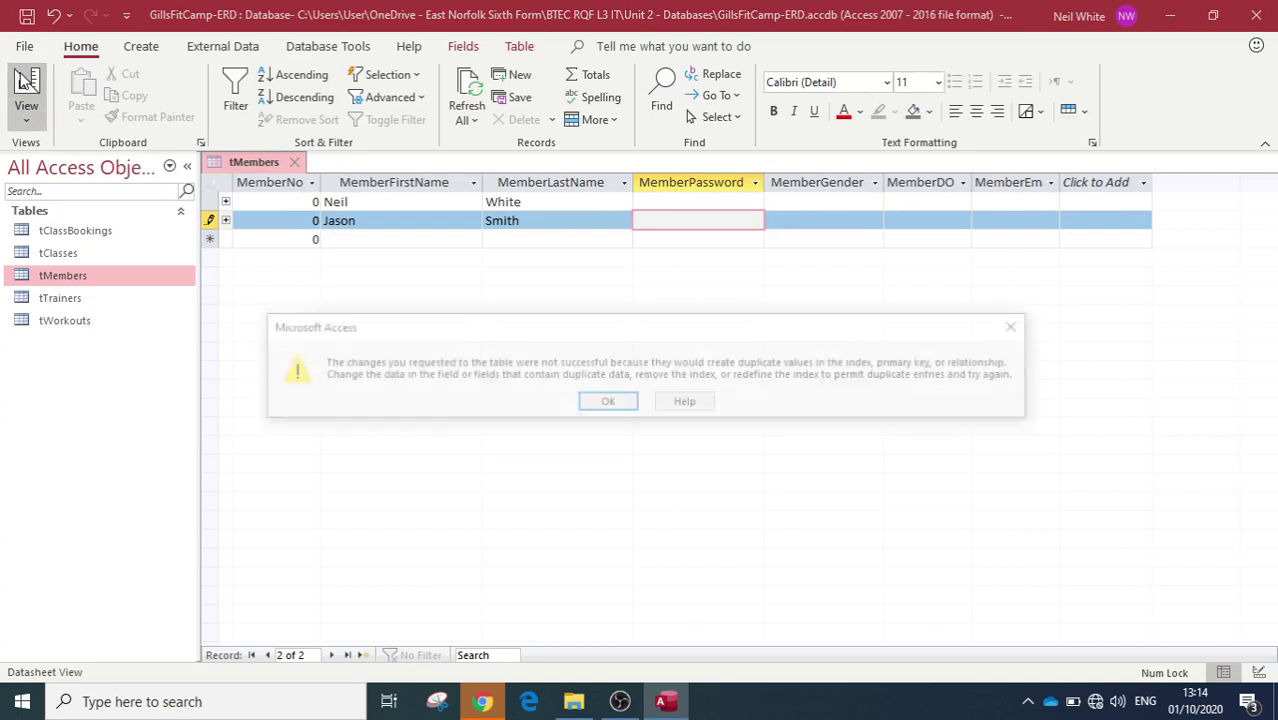
click(607, 404)
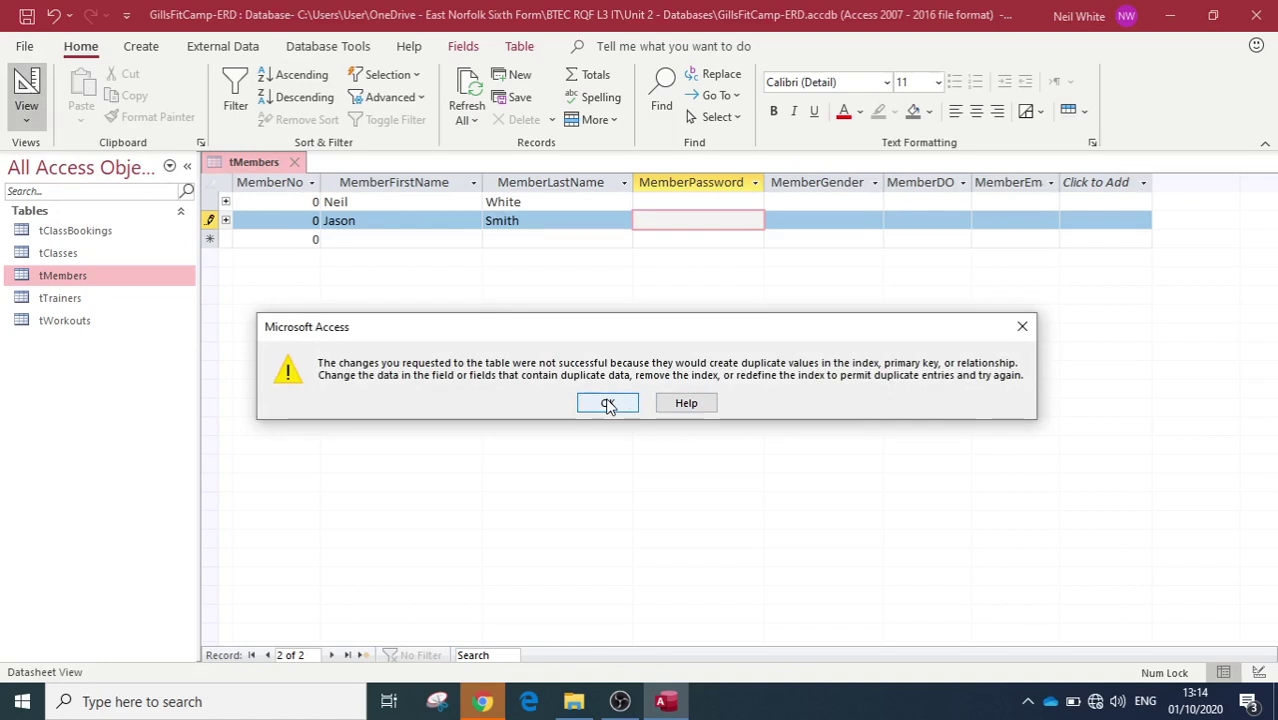
click(607, 404)
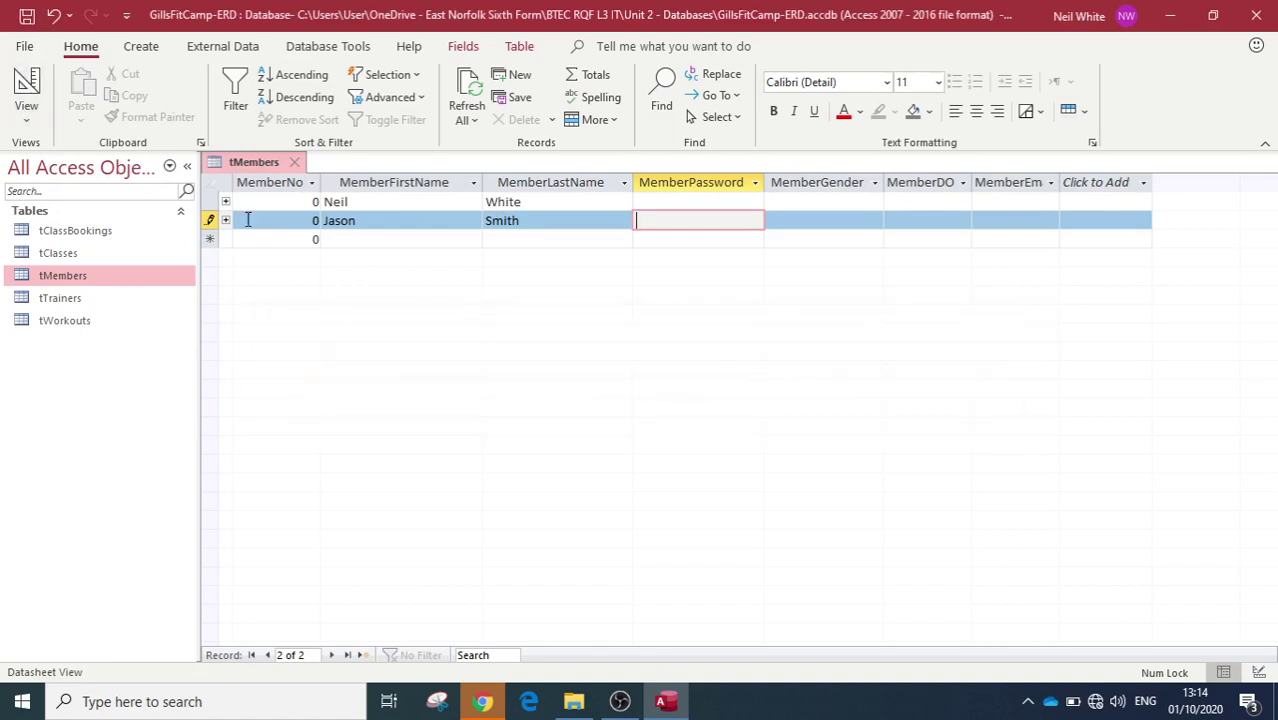
Step: Change the second member's MemberNo to 1 and switch to Design view
double_click(315, 220)
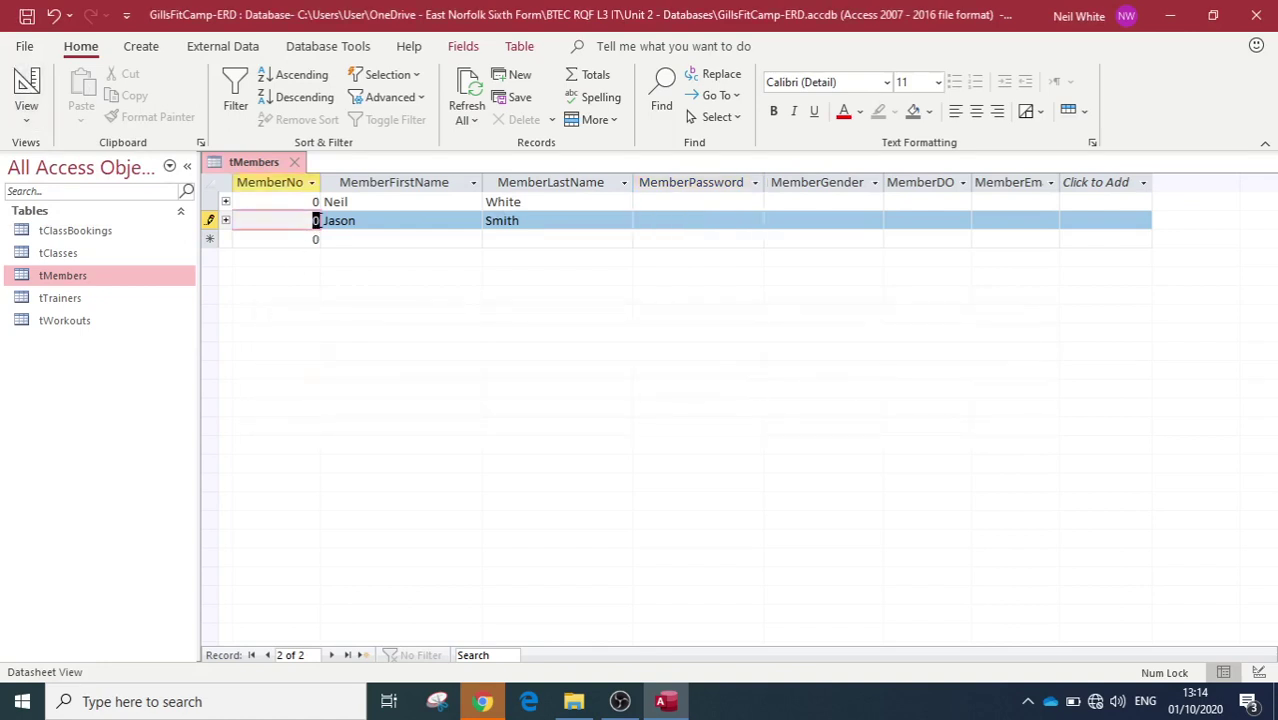
text(1)
click(685, 220)
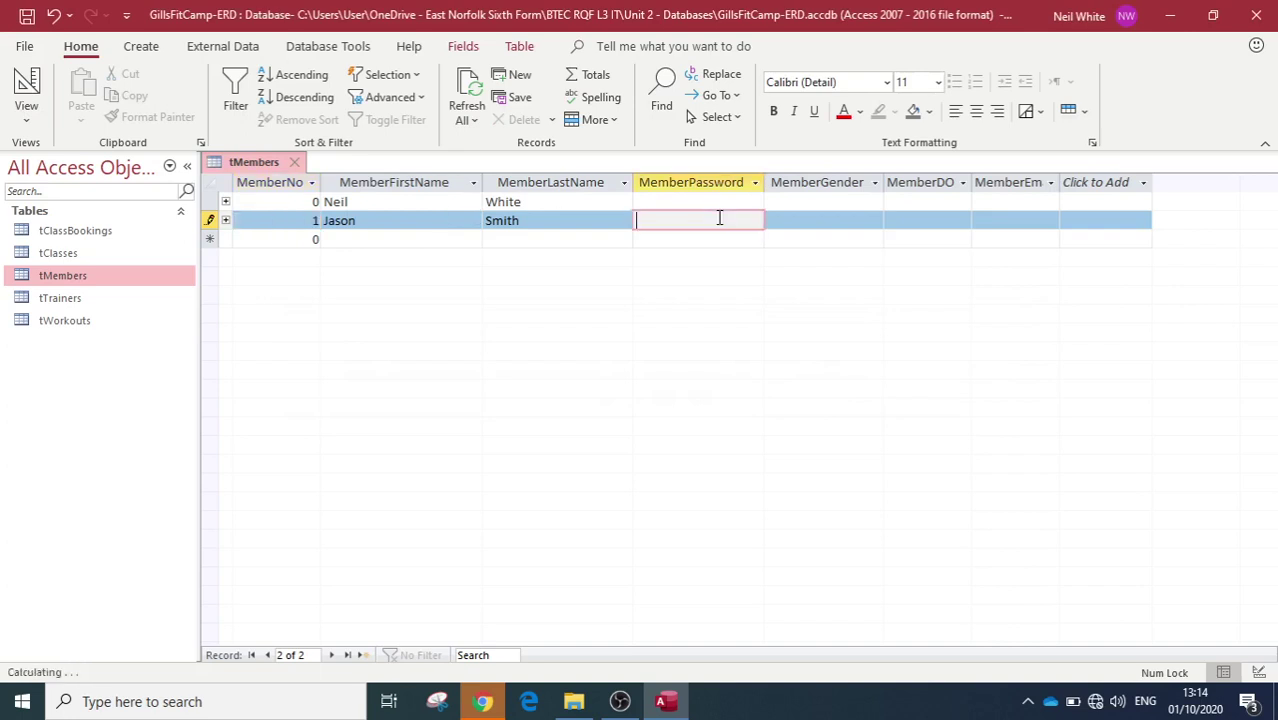
click(26, 88)
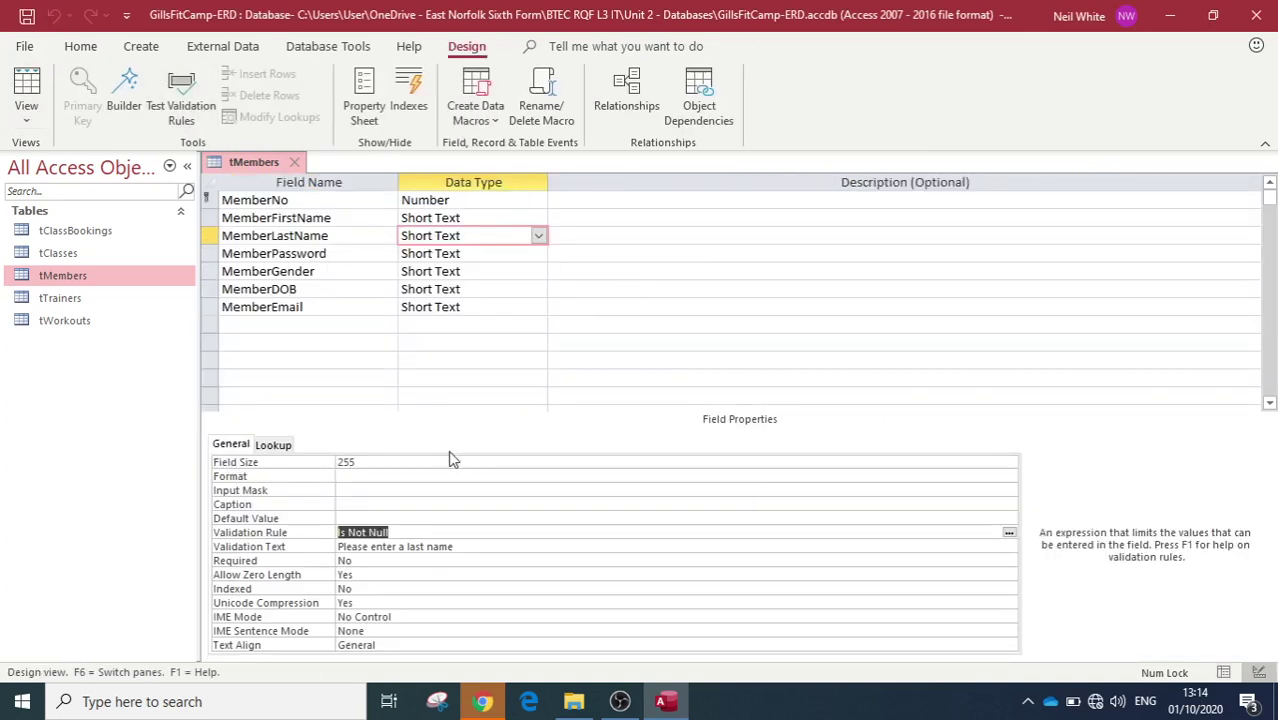
click(392, 532)
triple_click(405, 531)
key(Return)
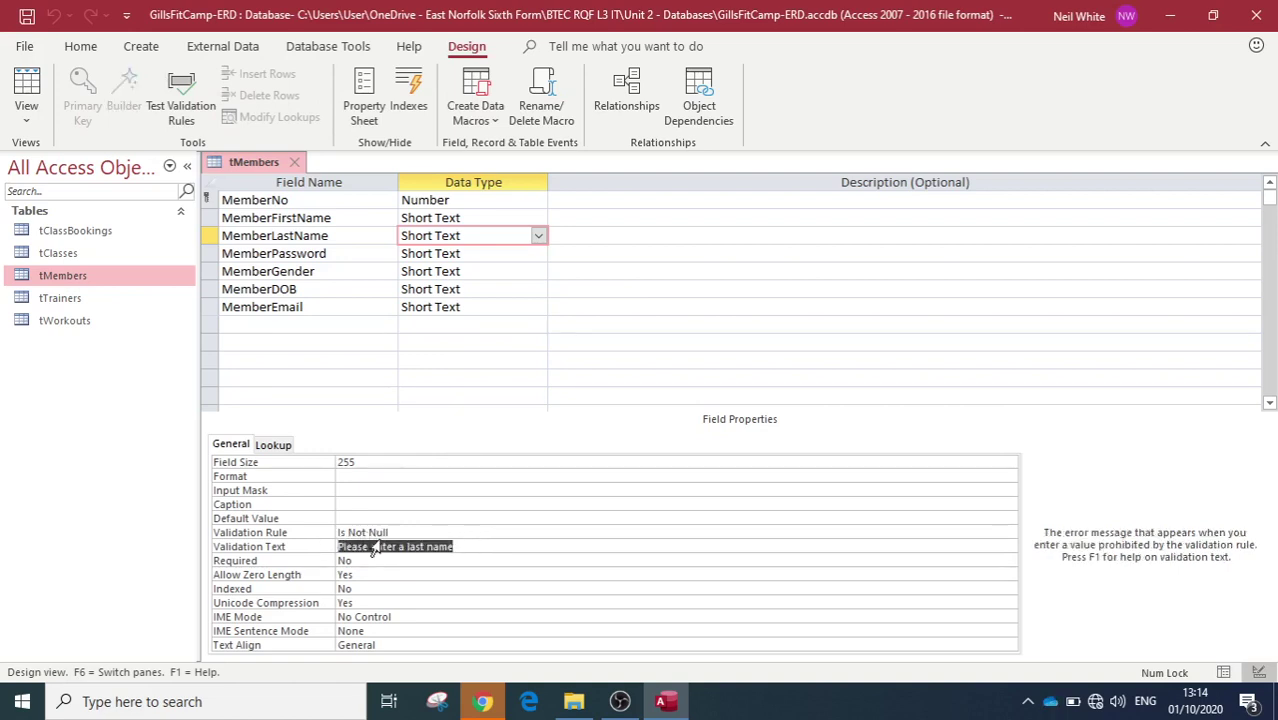
click(430, 218)
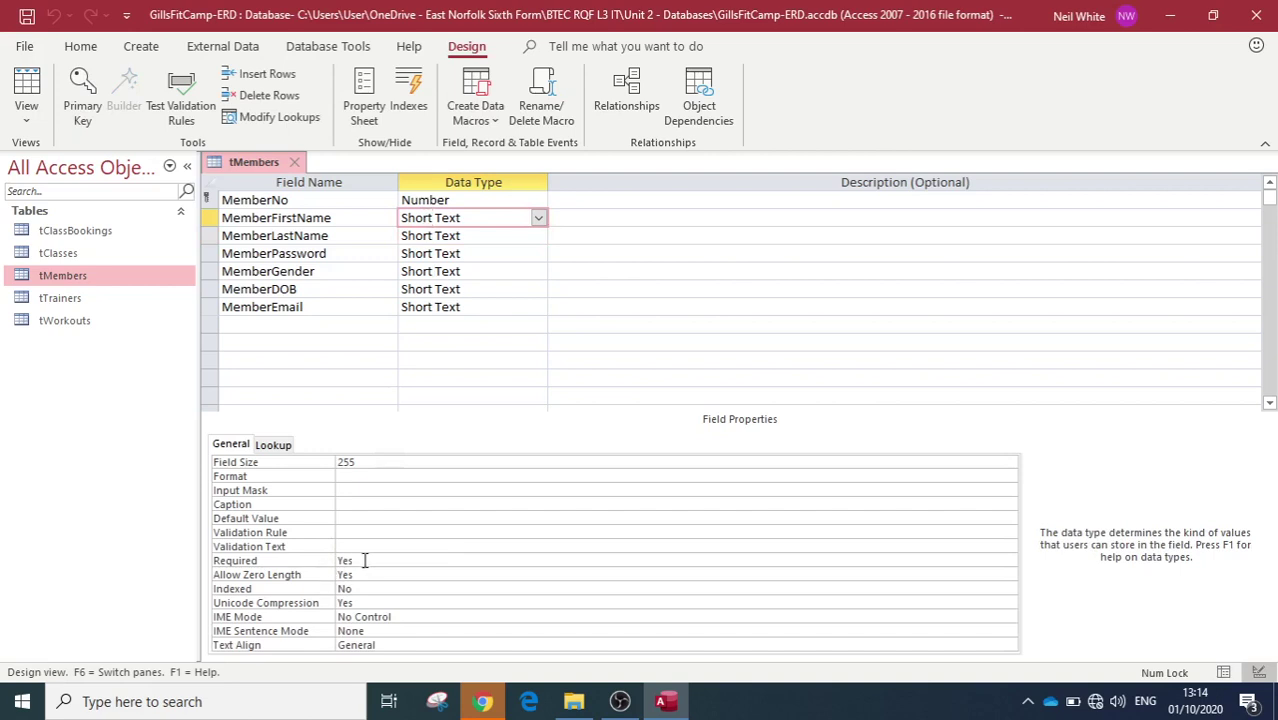
click(444, 234)
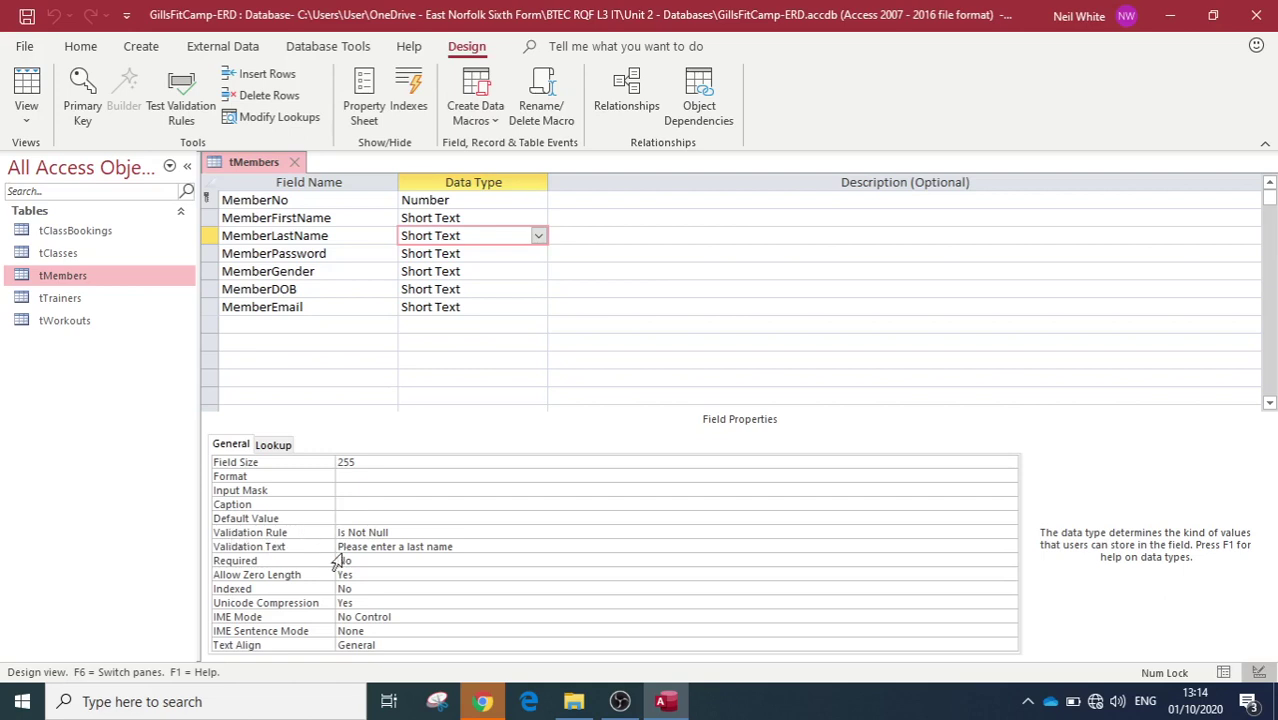
drag(339, 546, 226, 560)
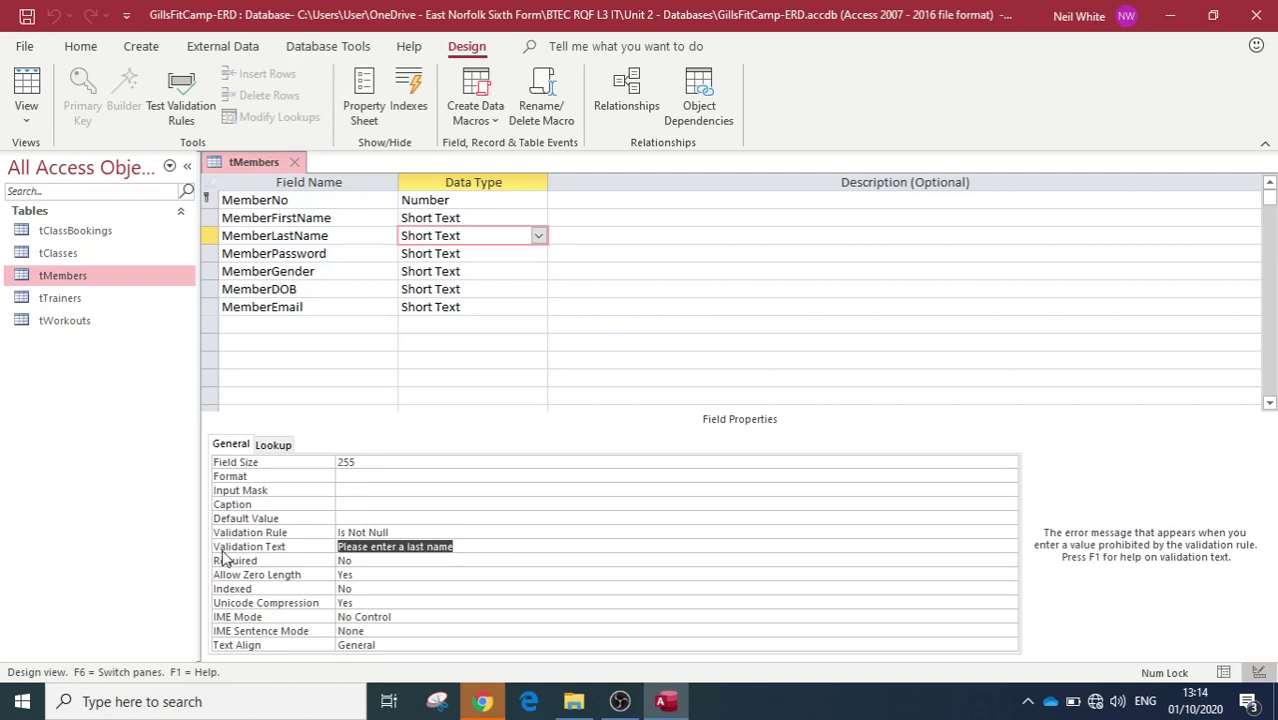